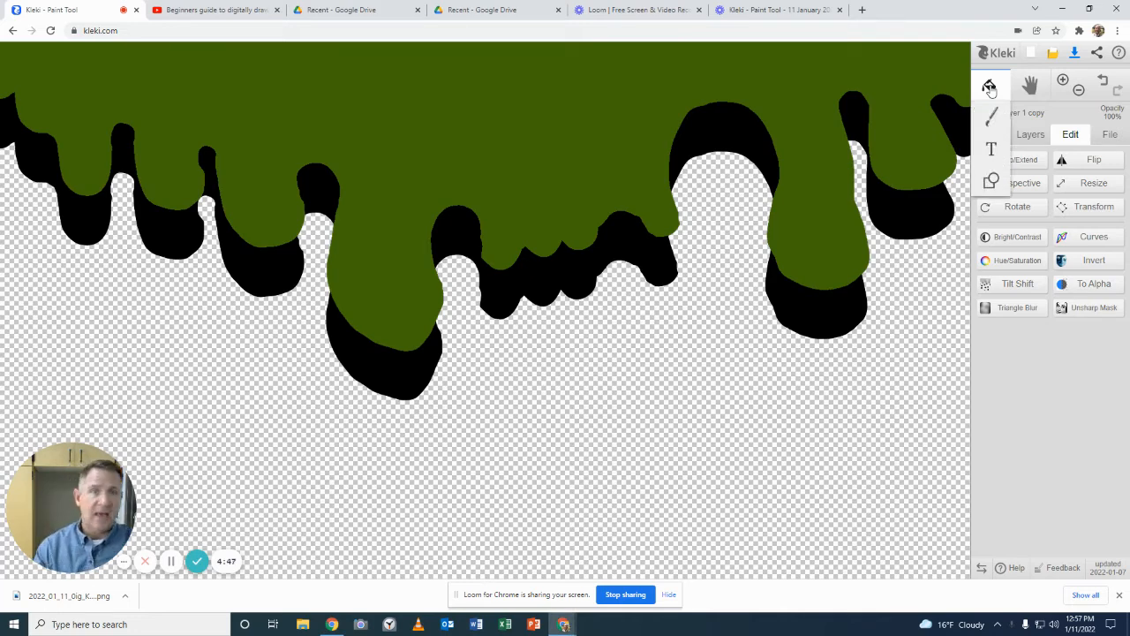
Step: Switch to the brush and create a new white image of 1649 by 912 px
left_click(991, 116)
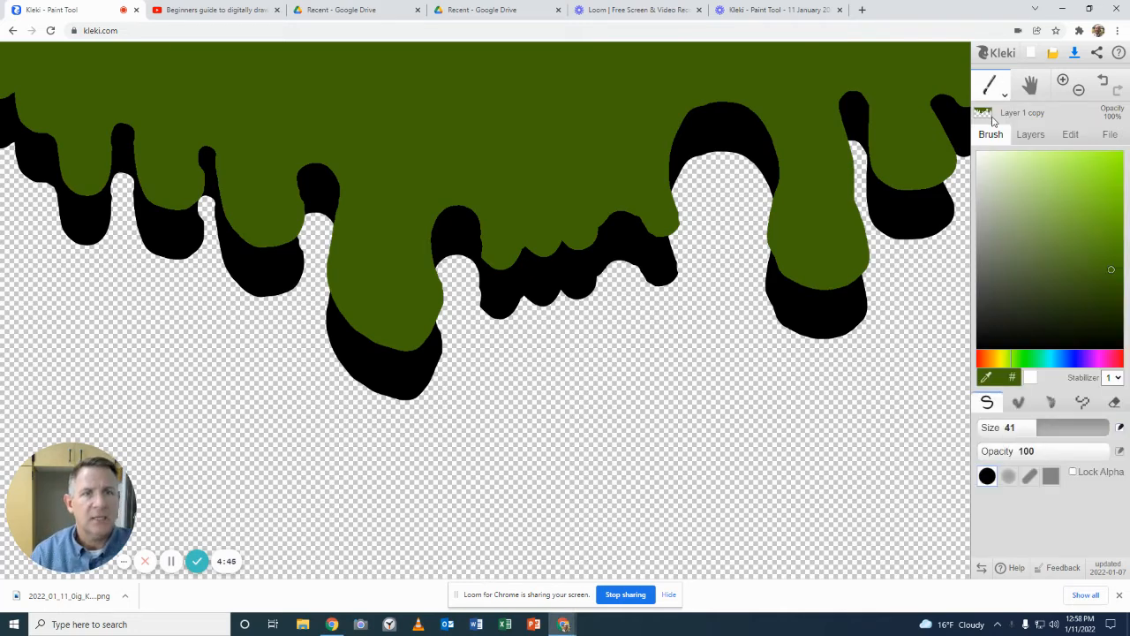
left_click(1030, 54)
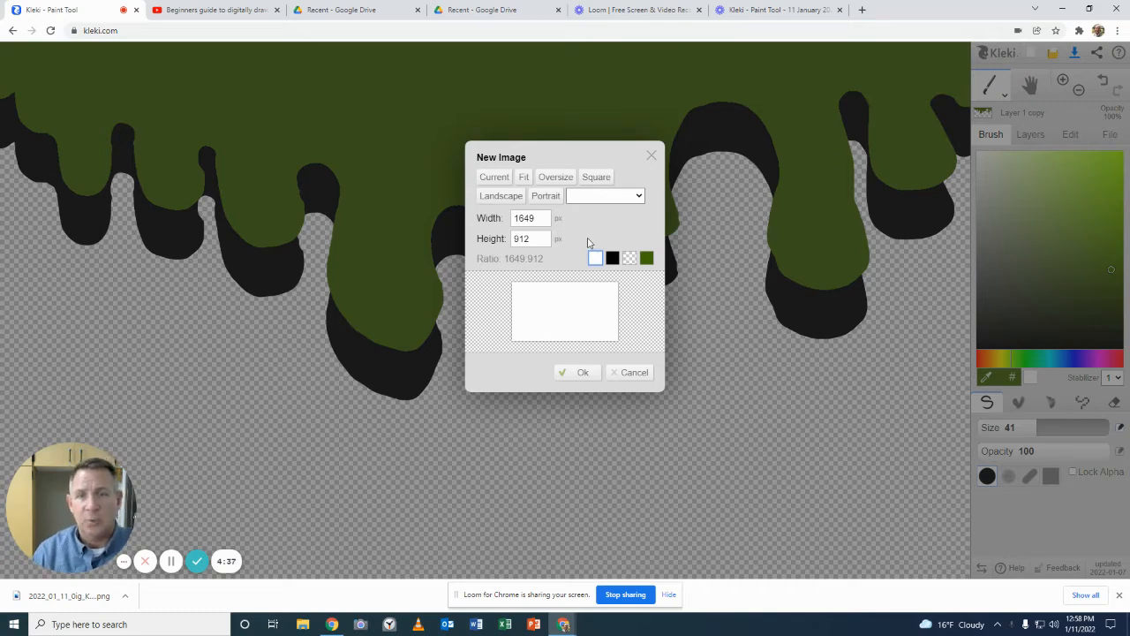
left_click(582, 371)
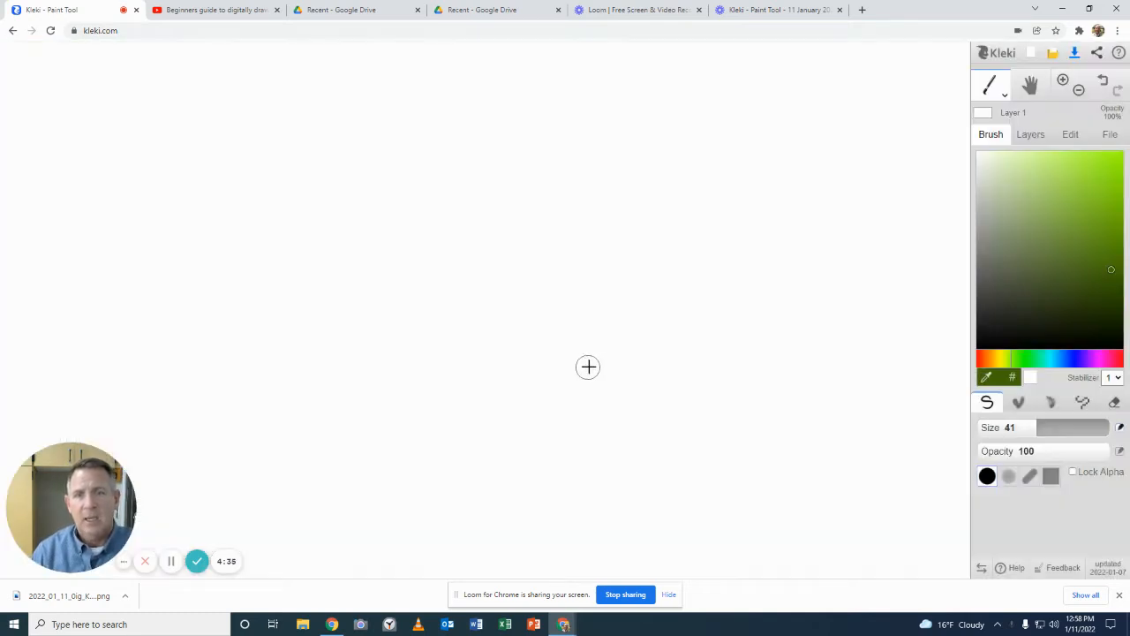
Step: Create a new 1649 by 912 px image with a transparent background
left_click(1036, 54)
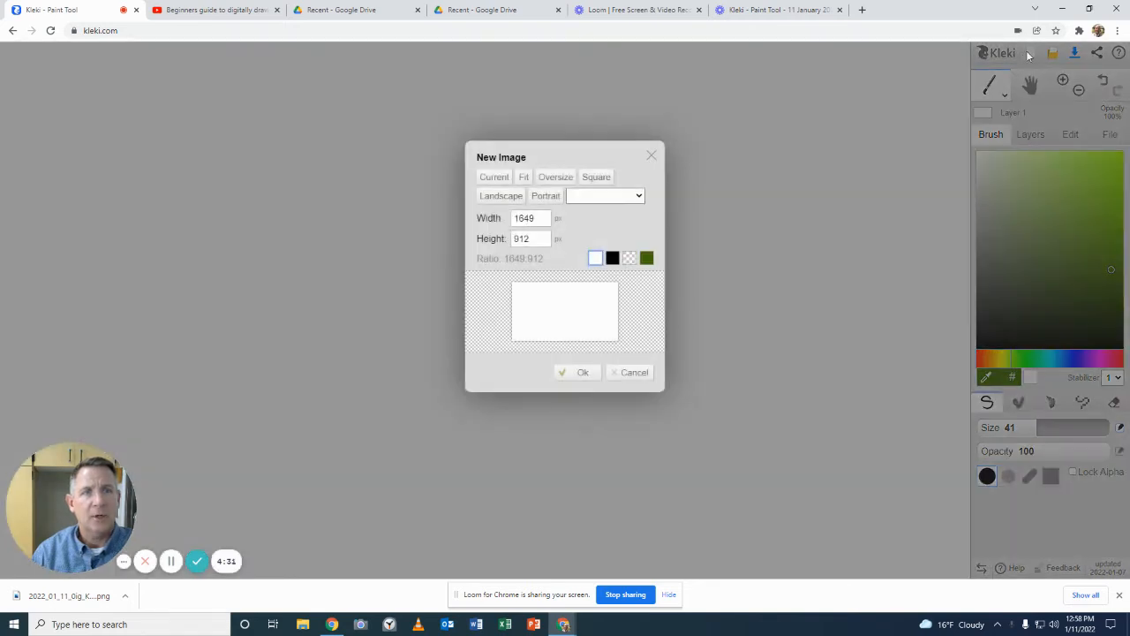
left_click(630, 258)
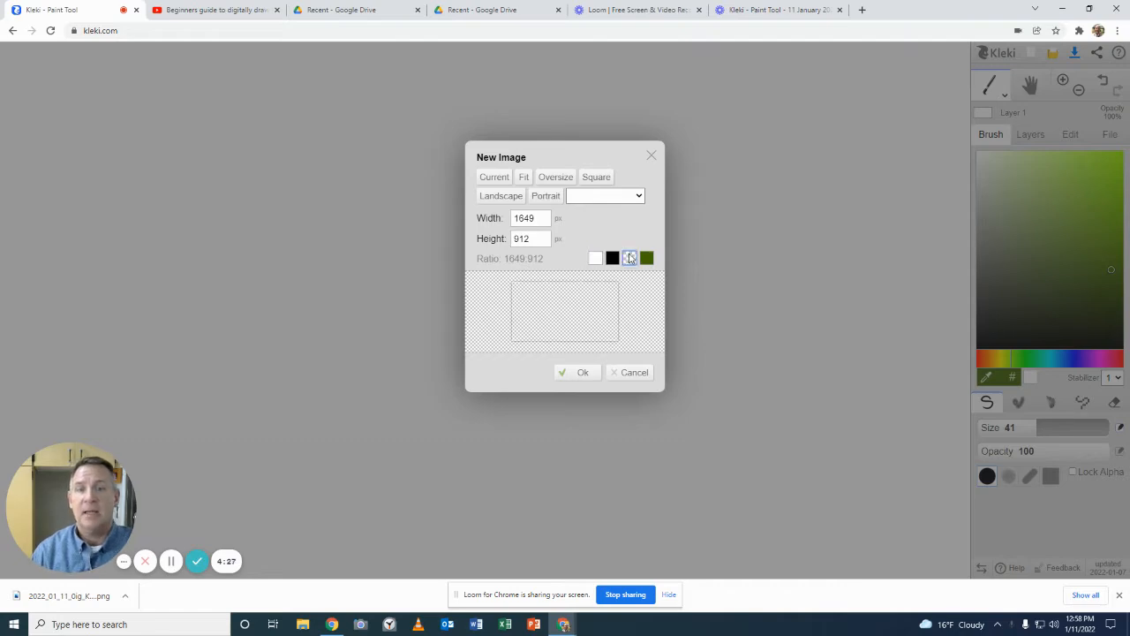
left_click(583, 373)
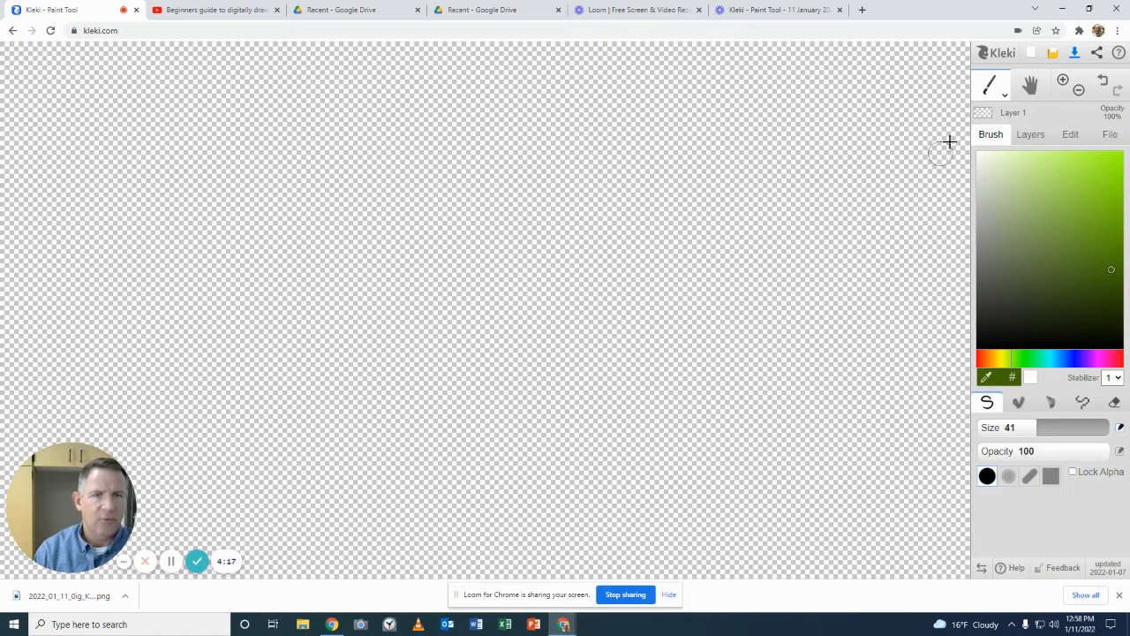
Step: Outline a closed dripping slime shape across the upper canvas with the dark green brush and fill its inside with the same green
mouse_move(959, 102)
left_mouse_down()
mouse_move(922, 180)
mouse_move(882, 180)
mouse_move(866, 164)
mouse_move(810, 244)
mouse_move(751, 240)
mouse_move(680, 146)
mouse_move(644, 228)
mouse_move(589, 205)
mouse_move(537, 154)
mouse_move(482, 207)
mouse_move(376, 177)
mouse_move(256, 275)
mouse_move(191, 264)
mouse_move(143, 172)
mouse_move(110, 144)
mouse_move(35, 172)
mouse_move(4, 115)
mouse_move(4, 48)
mouse_move(954, 48)
mouse_move(965, 56)
mouse_move(960, 111)
left_mouse_up()
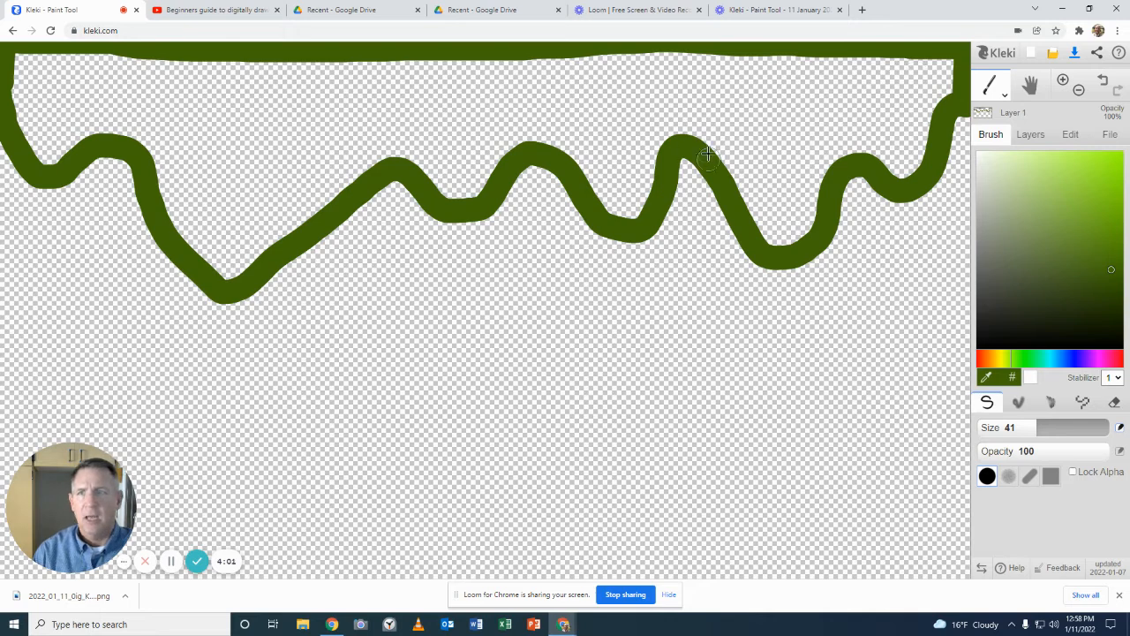
left_click(1001, 87)
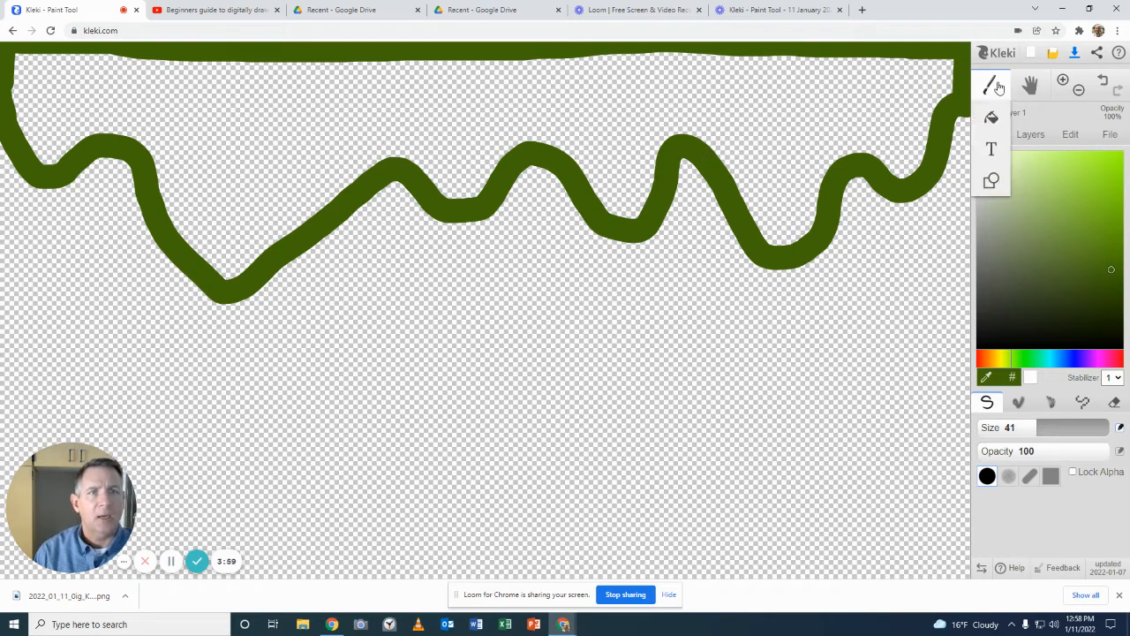
left_click(993, 121)
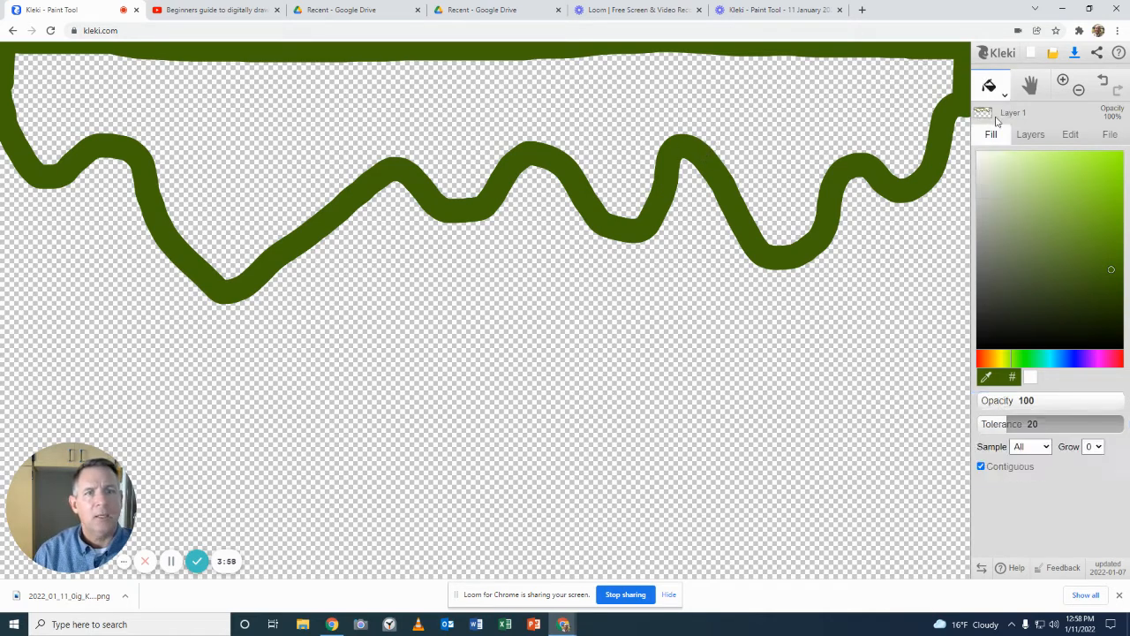
left_click(872, 103)
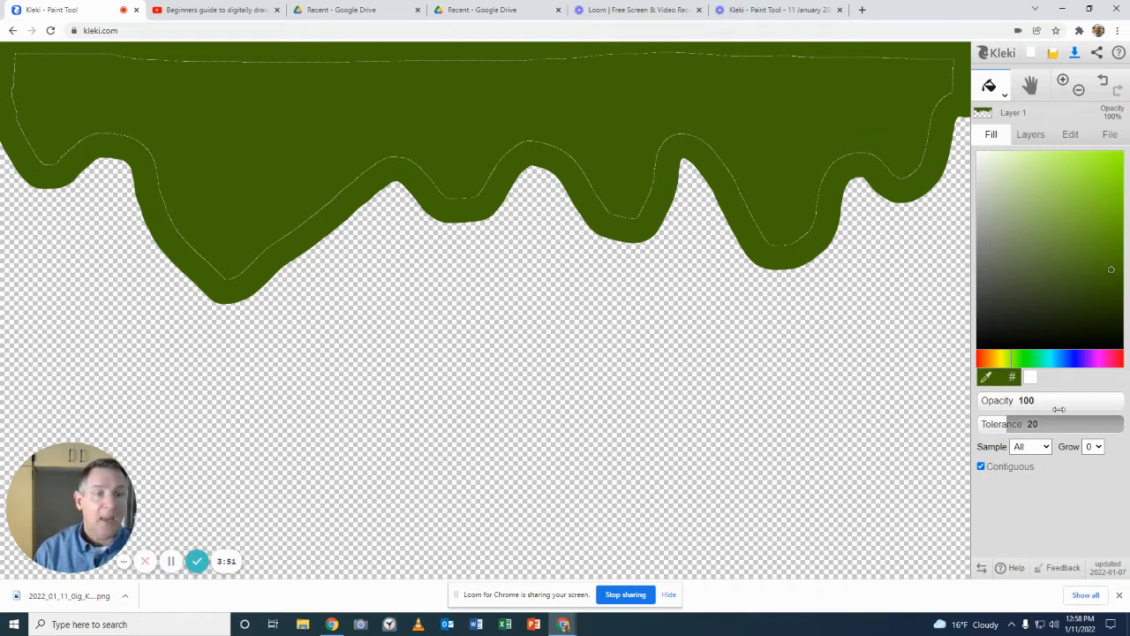
Step: Set the fill's Grow to 2 and fill the slime shape again to cover the thin gap inside the outline
left_click(1099, 448)
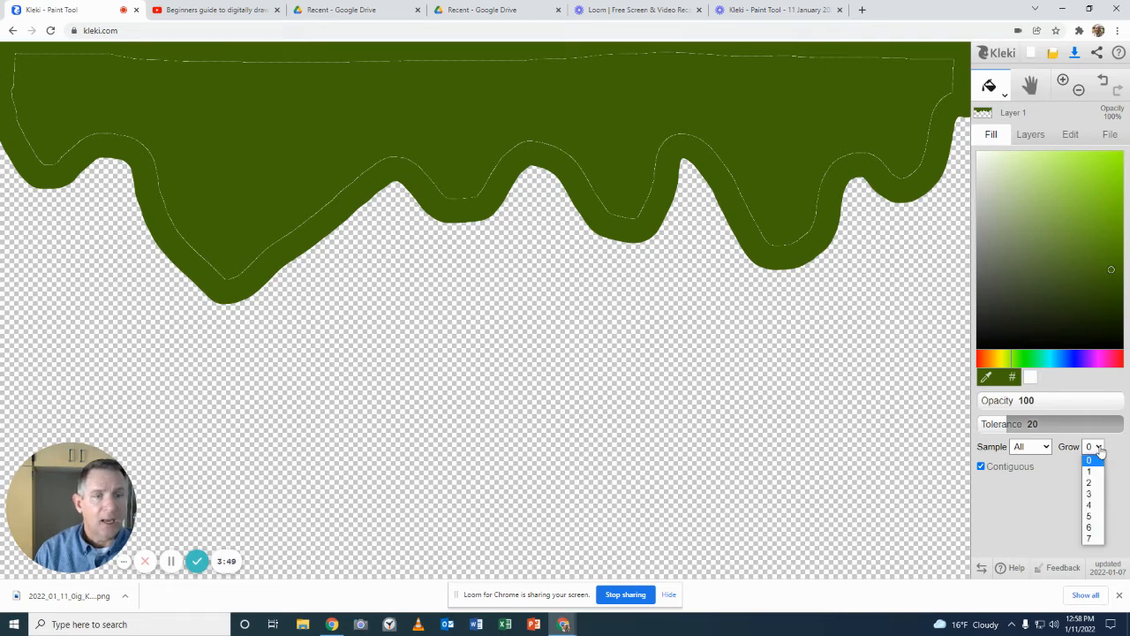
left_click(1095, 481)
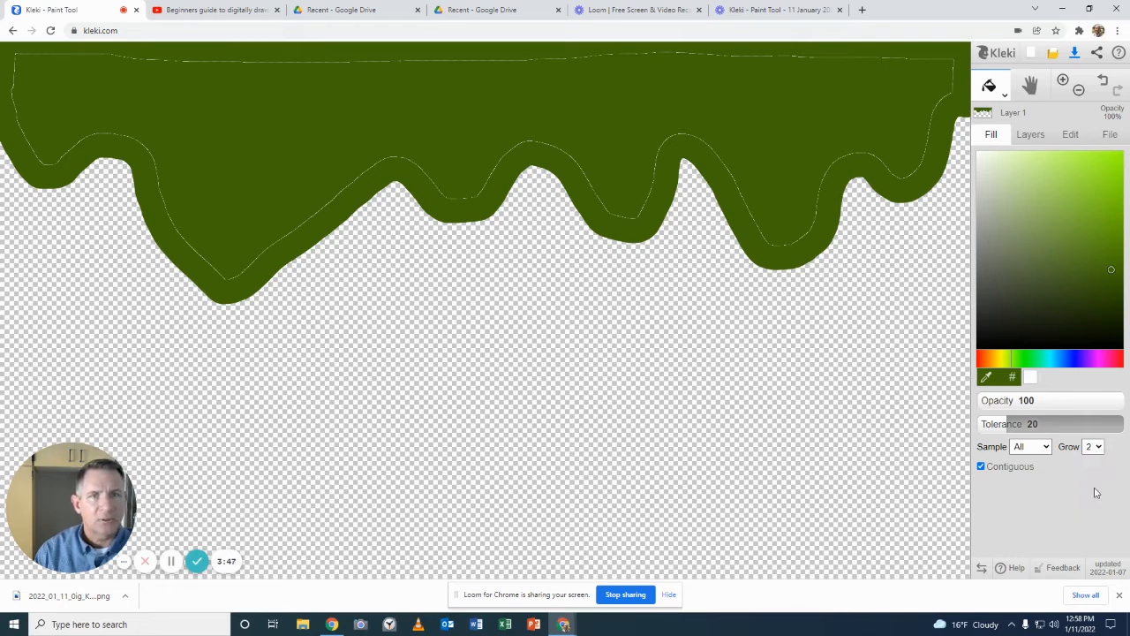
left_click(794, 124)
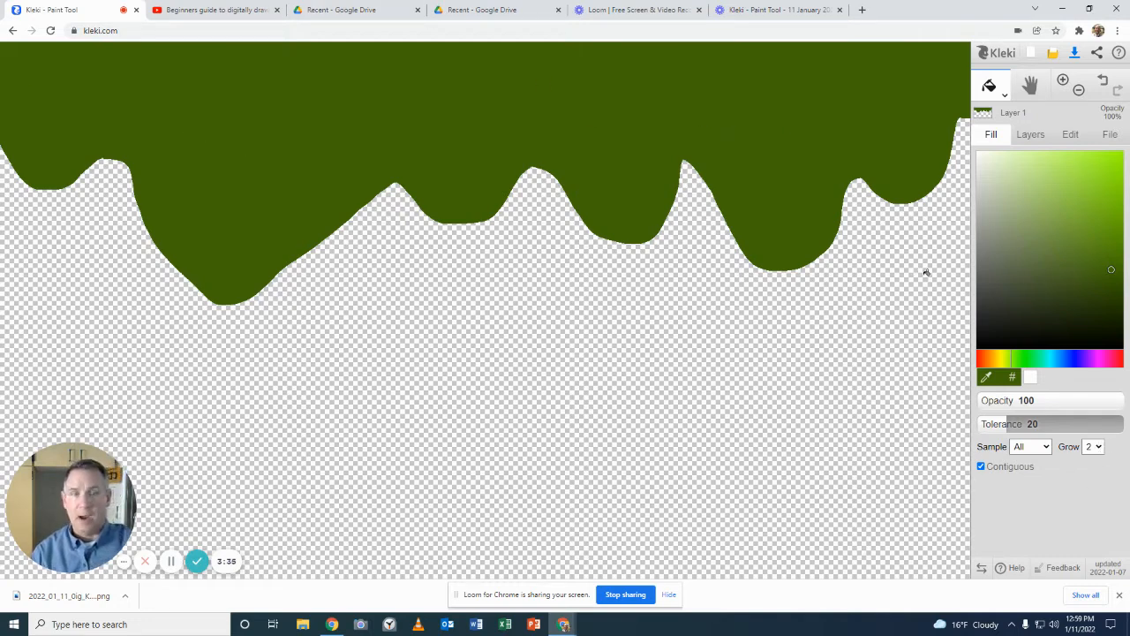
Step: Duplicate the dark green slime layer and fill the copy with a lighter green
left_click(1038, 136)
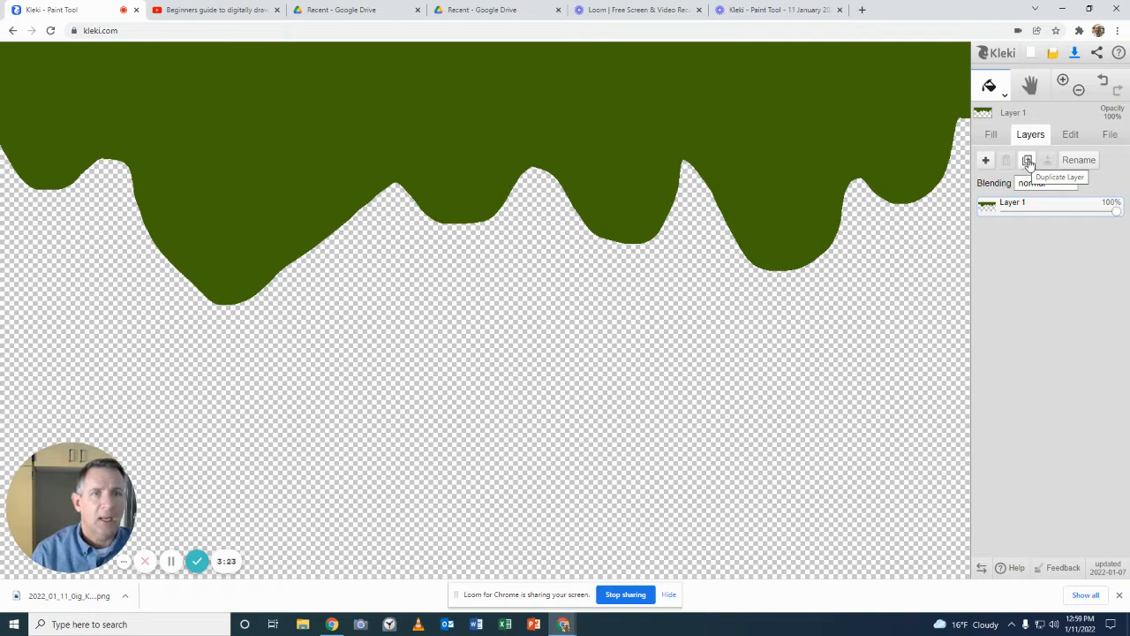
left_click(1027, 161)
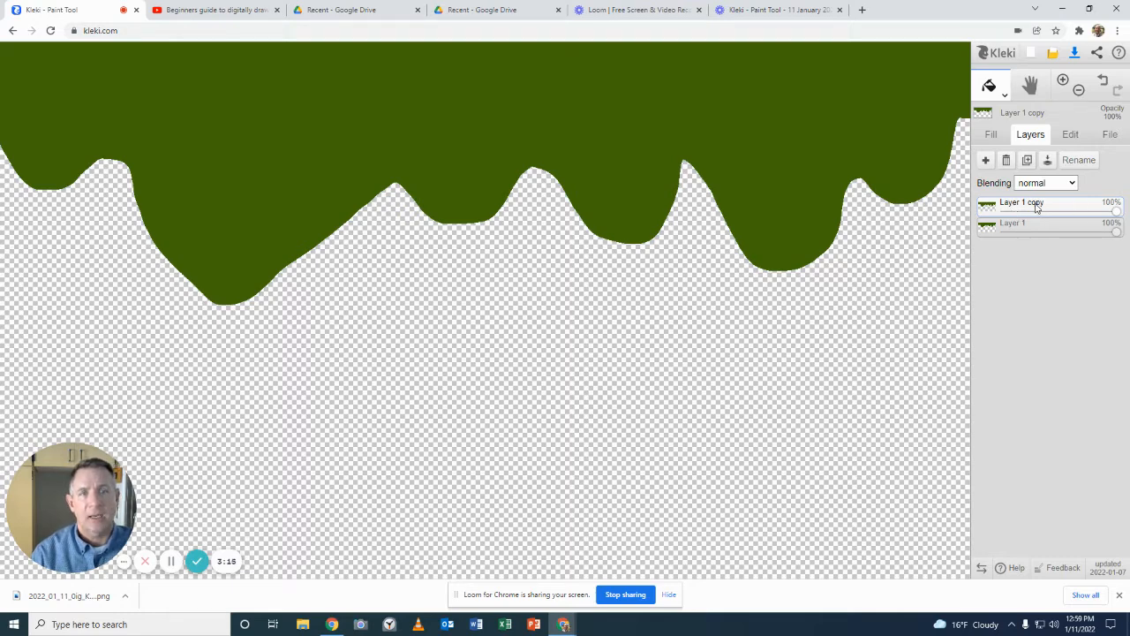
left_click(988, 84)
left_click(989, 84)
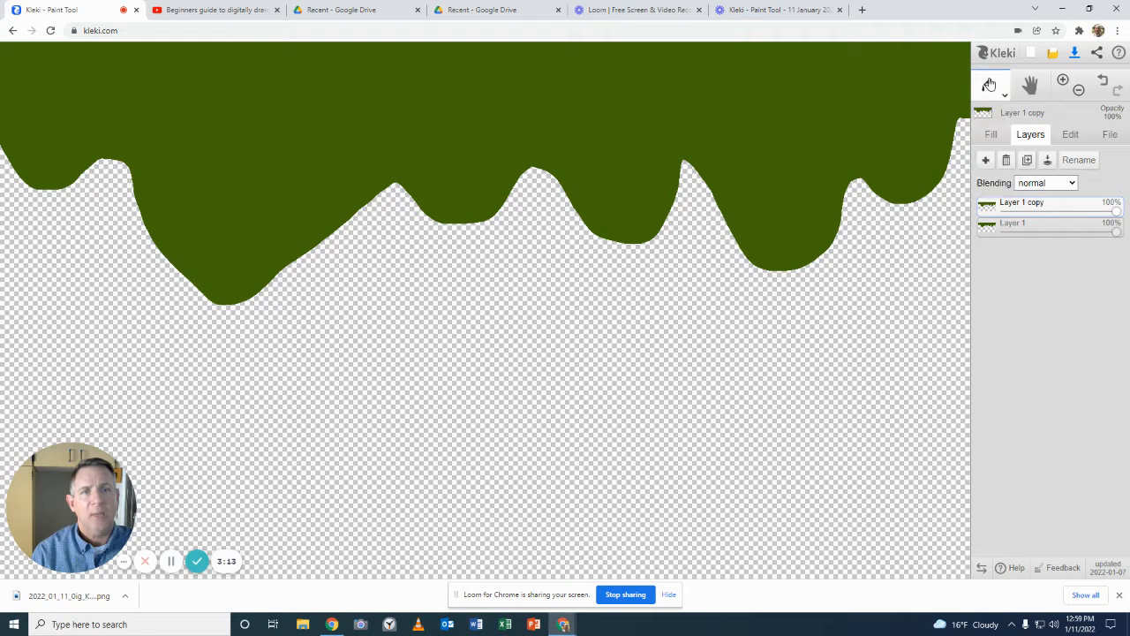
left_click(991, 137)
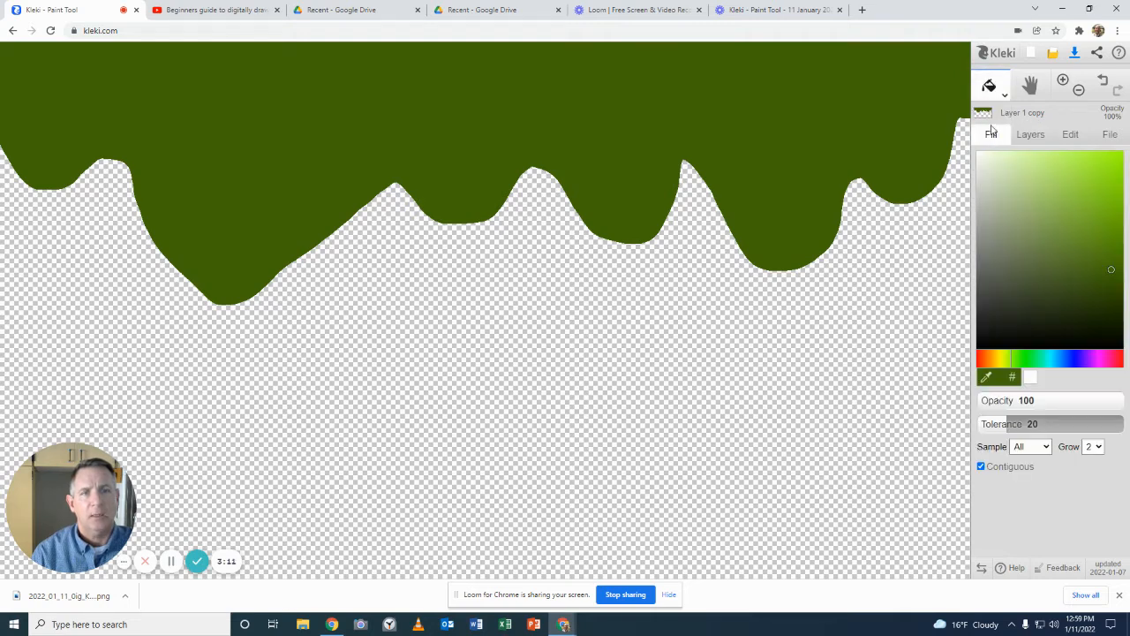
left_click(1098, 221)
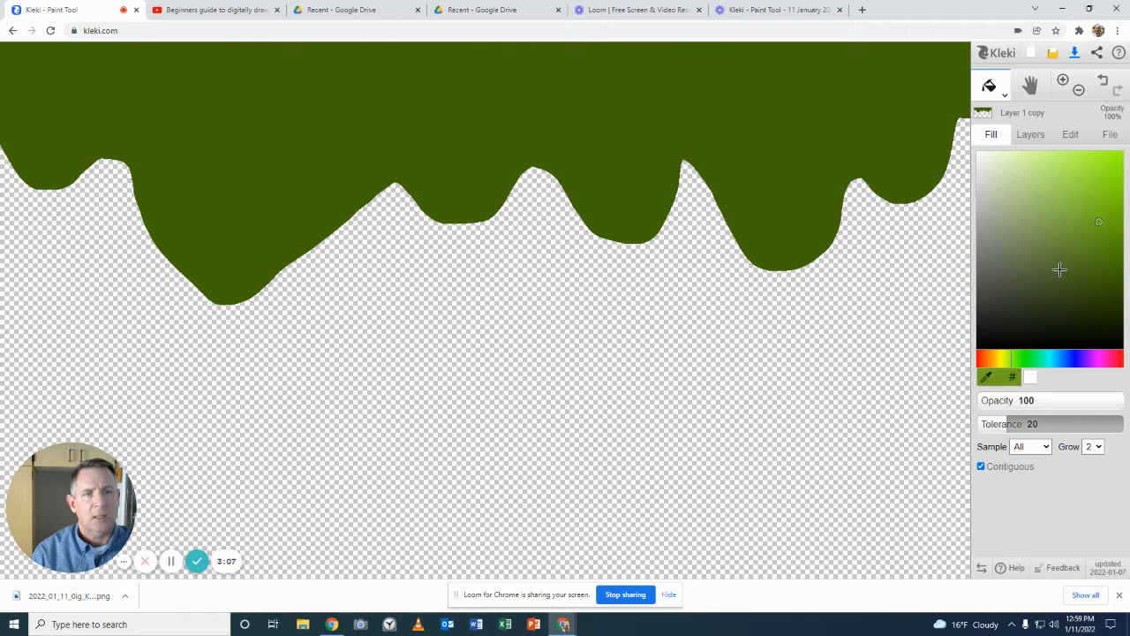
left_click(844, 122)
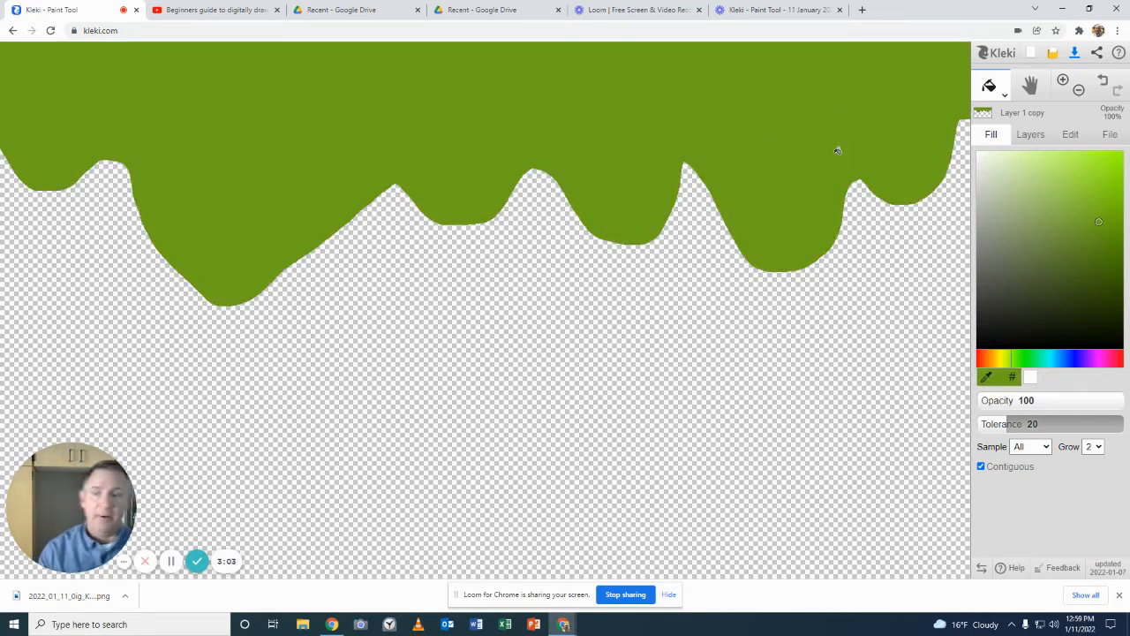
Step: Transform the light green copy by moving it straight up to about Y 118 and apply the change
left_click(1031, 138)
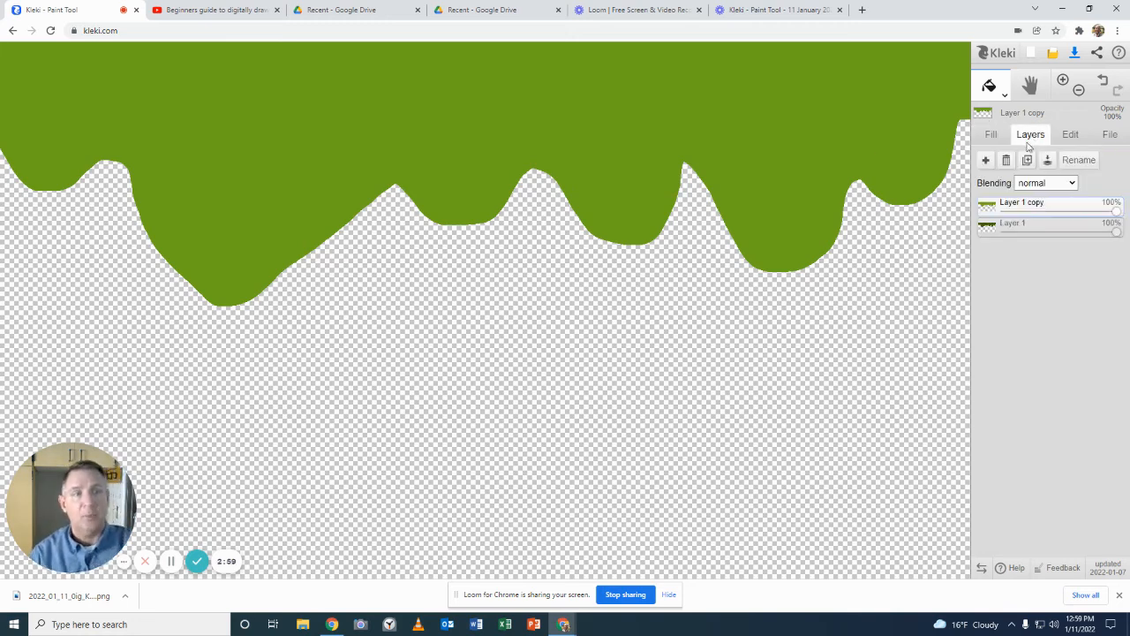
left_click(1073, 136)
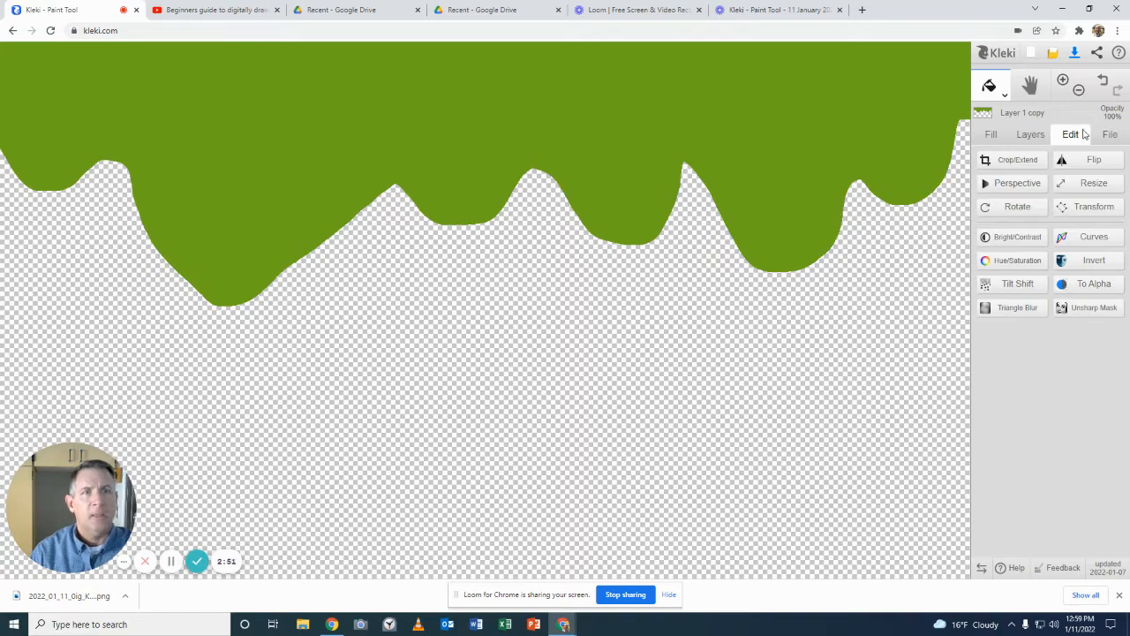
left_click(1090, 209)
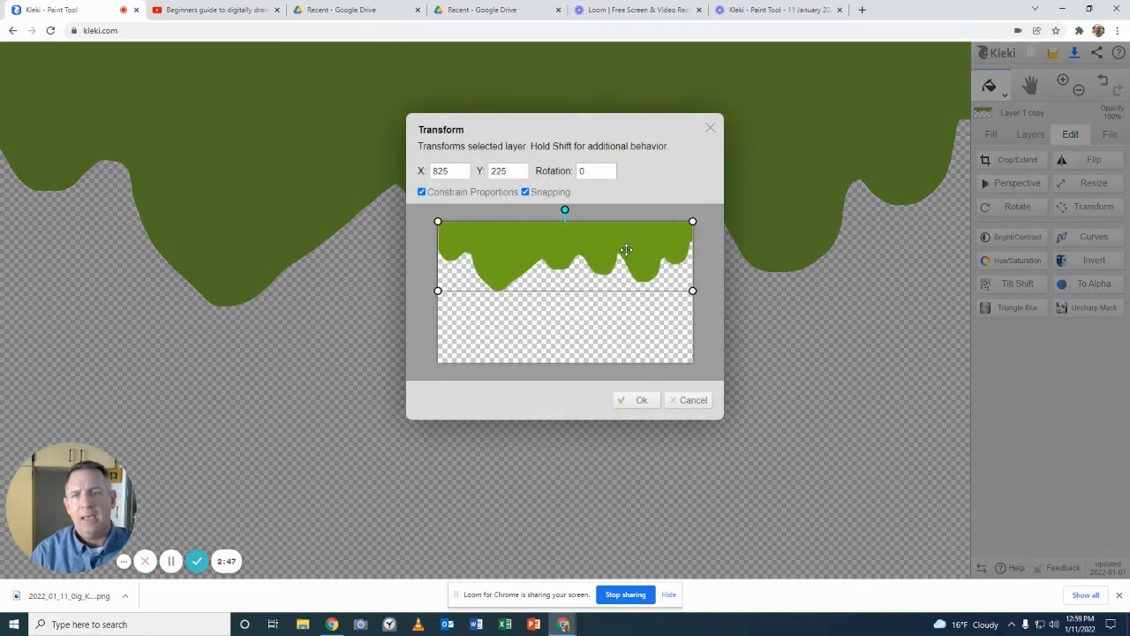
left_click_drag(626, 250, 630, 235)
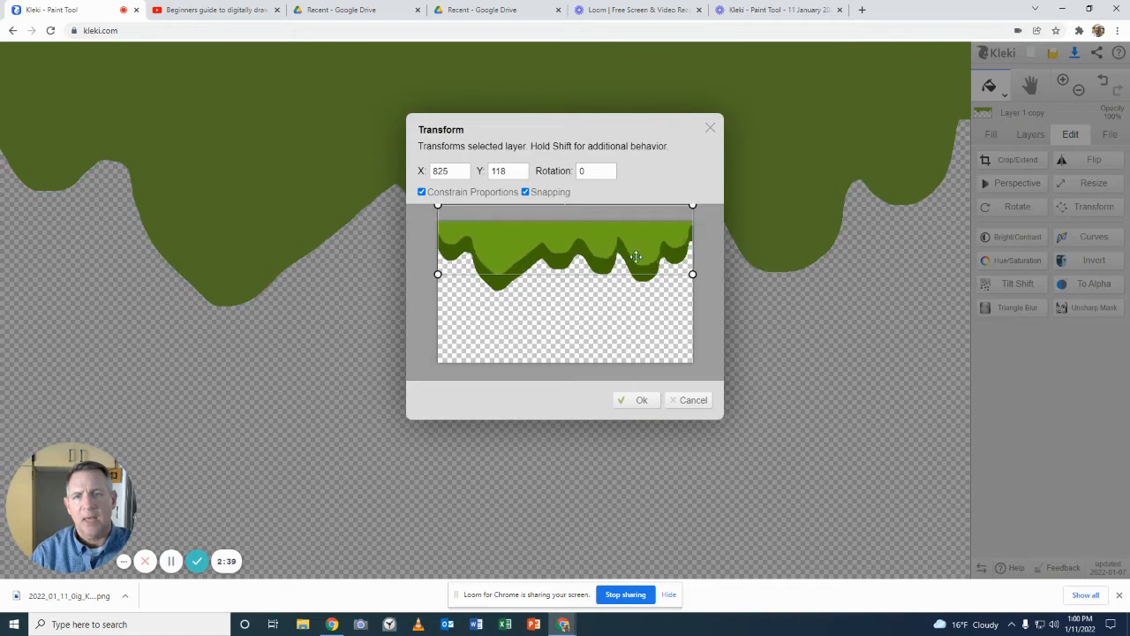
left_click(642, 400)
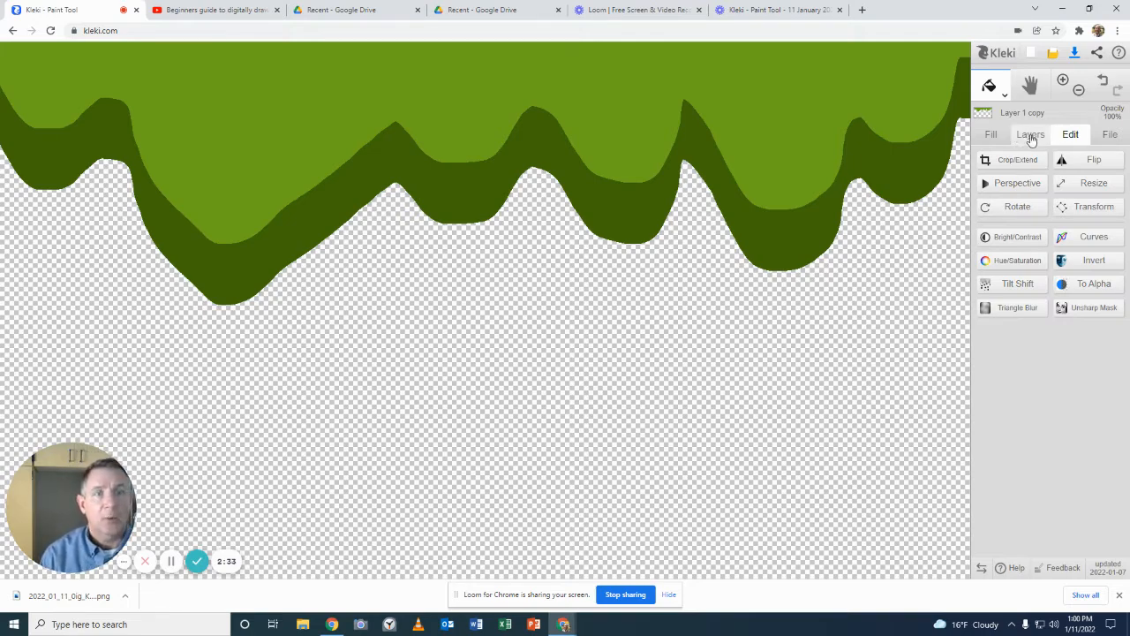
Step: Duplicate the light green slime layer and fill the new copy with bright pink
left_click(1030, 134)
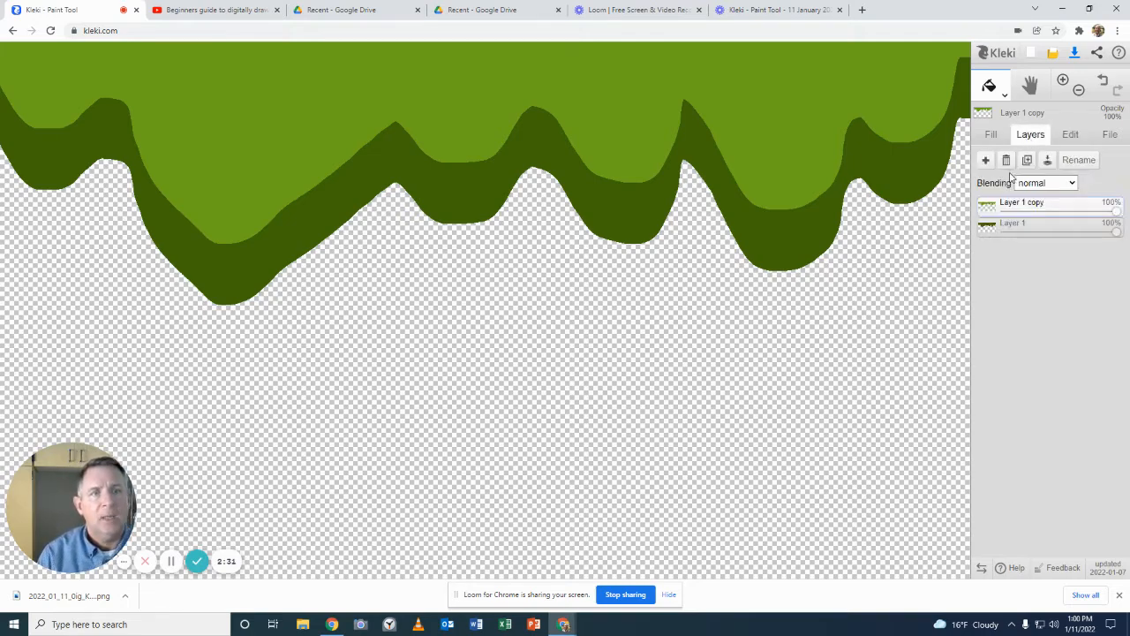
left_click(1027, 160)
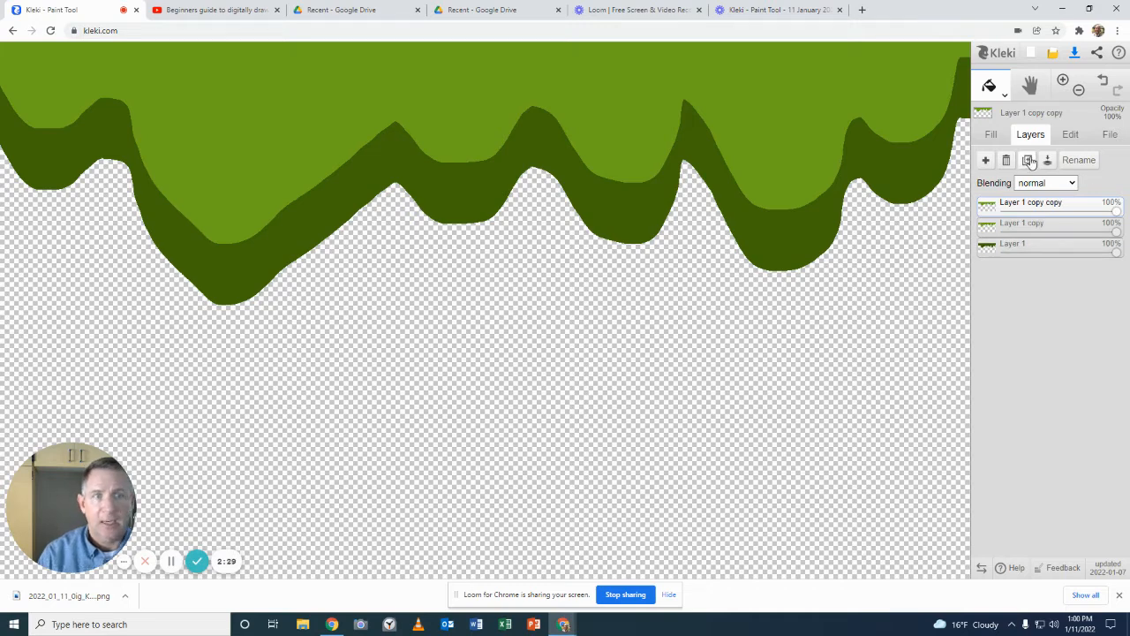
left_click(990, 86)
left_click(990, 86)
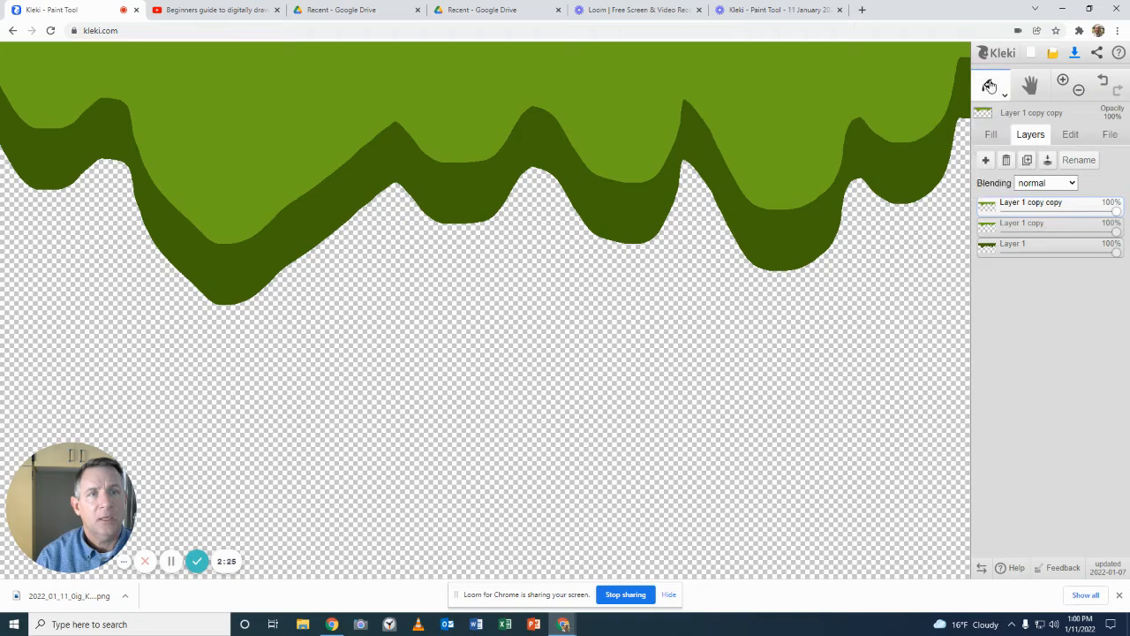
left_click(991, 135)
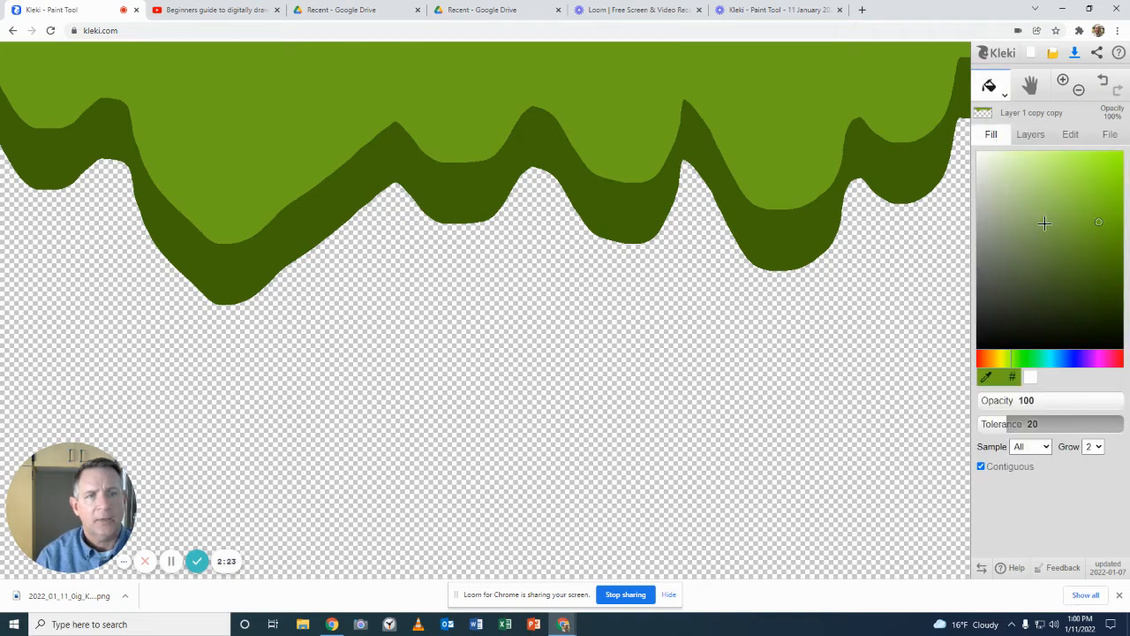
left_click(1107, 360)
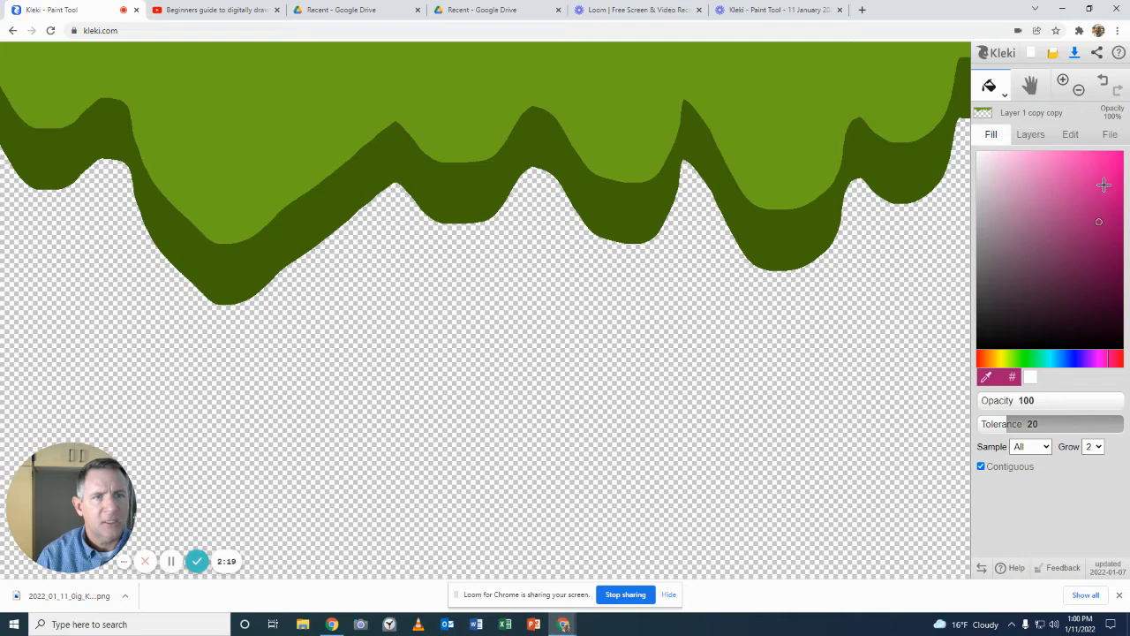
left_click(1104, 185)
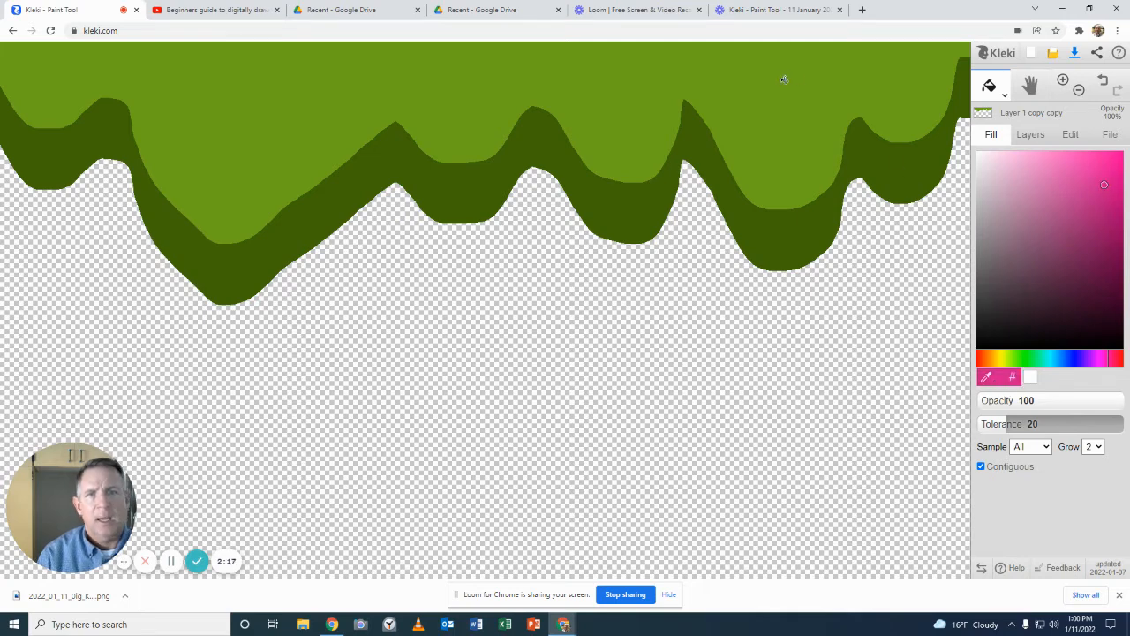
left_click(797, 106)
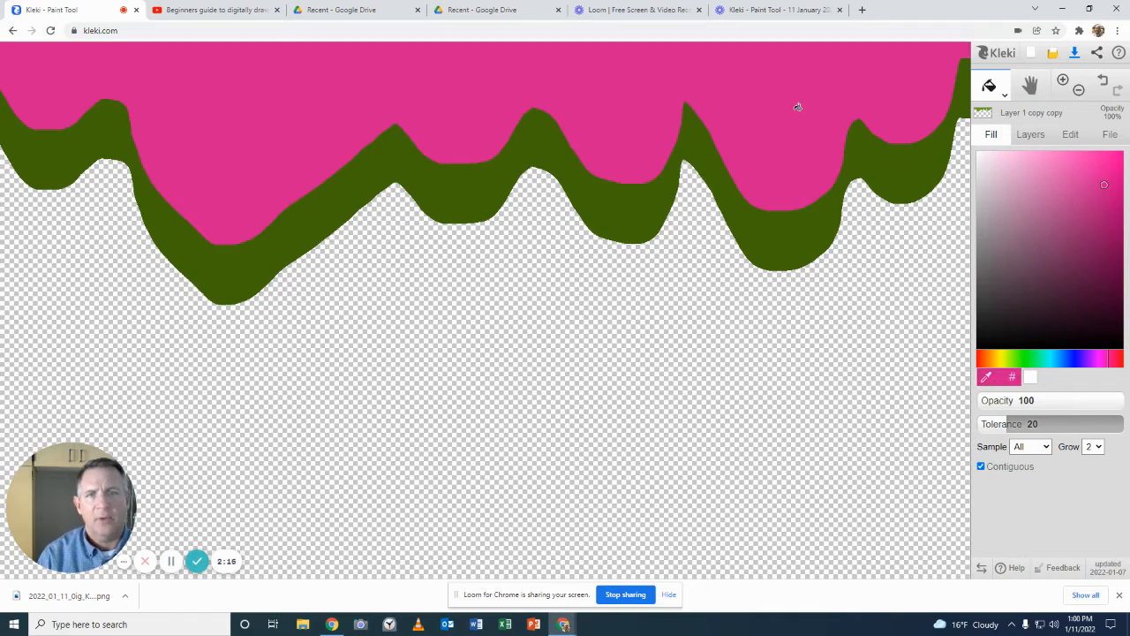
Step: Transform the pink slime layer by moving it down and enlarging it to about X 813, Y 330, and place it beneath both green layers
left_click(1031, 135)
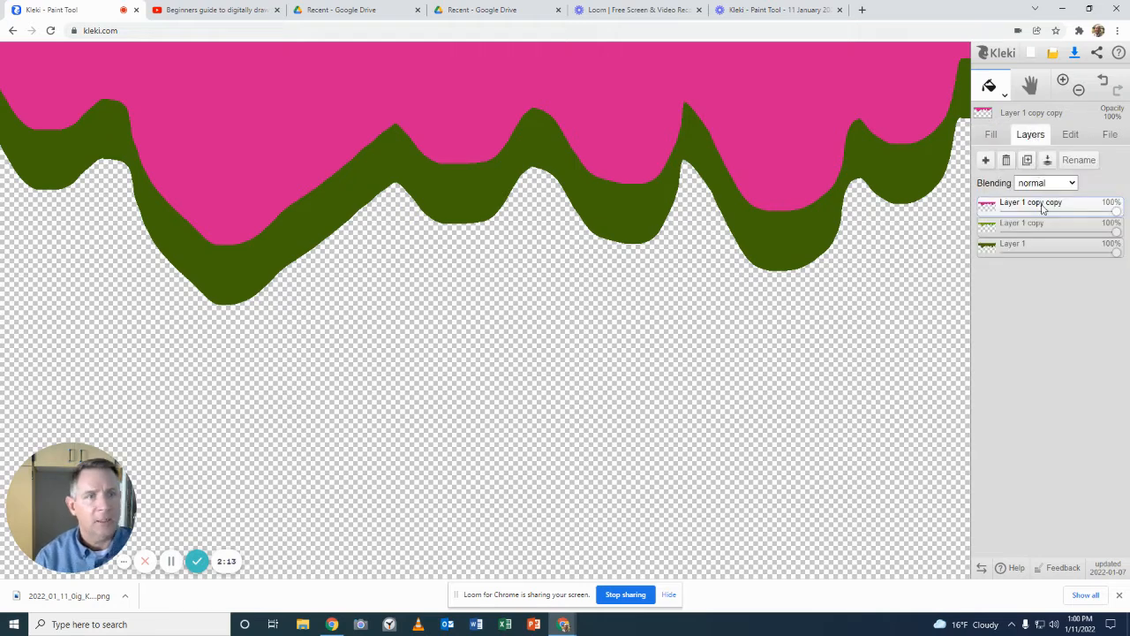
left_click(1070, 135)
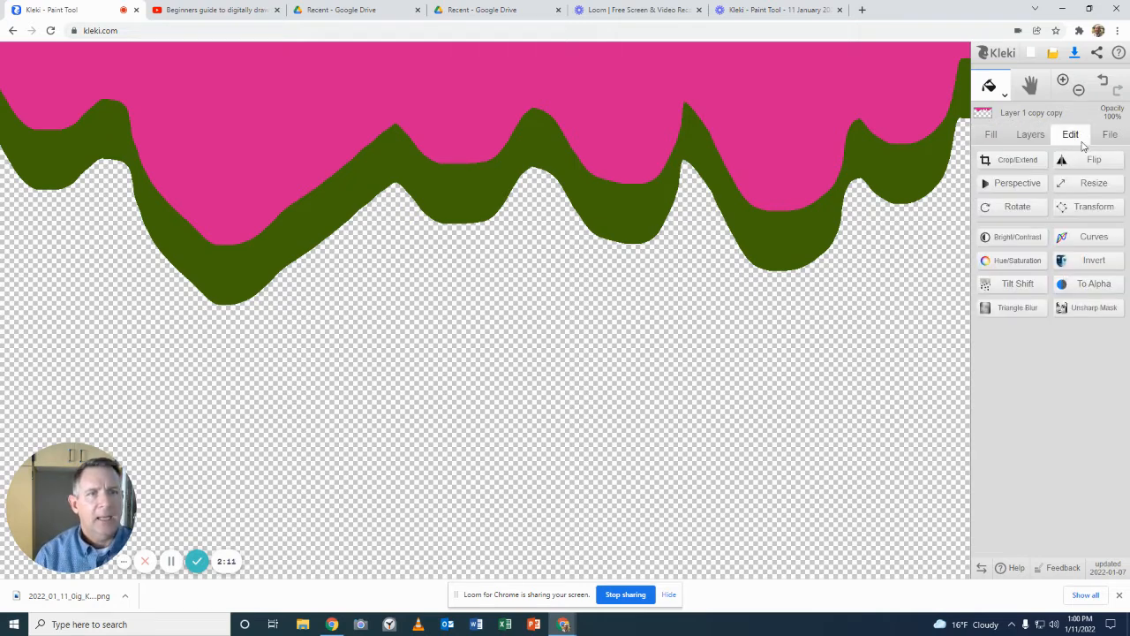
left_click(1085, 205)
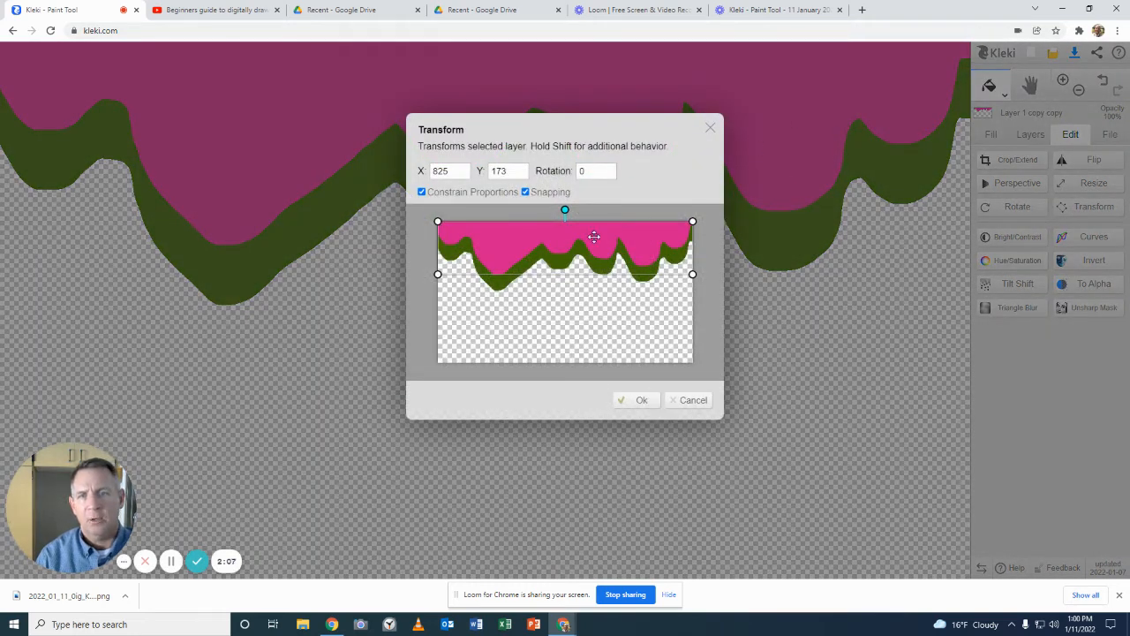
left_click_drag(597, 236, 598, 261)
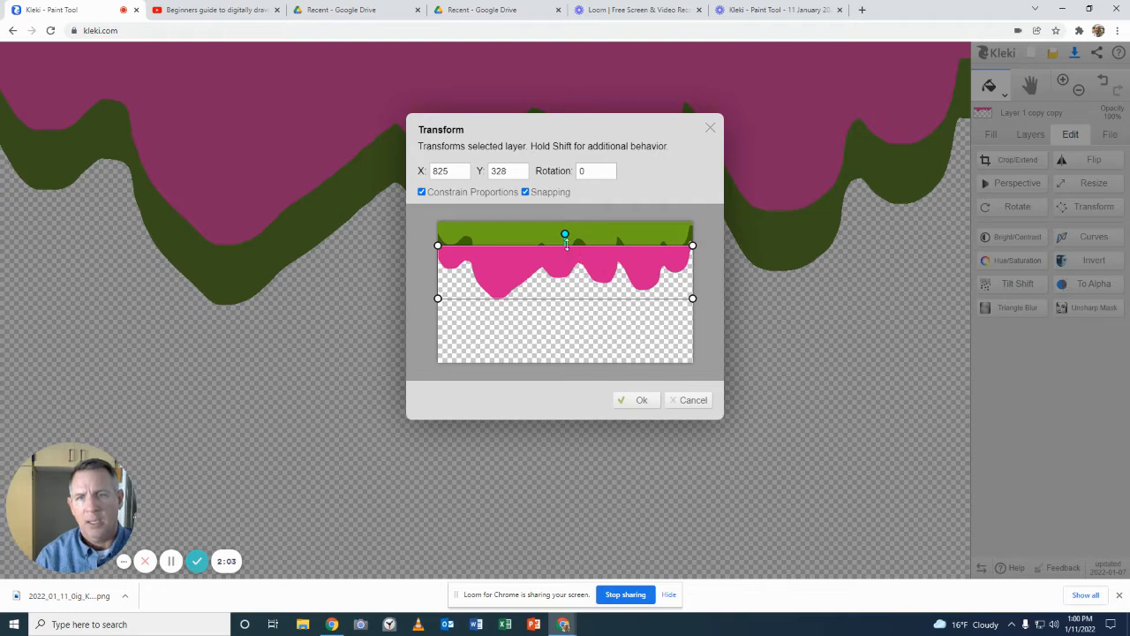
left_click_drag(566, 247, 604, 257)
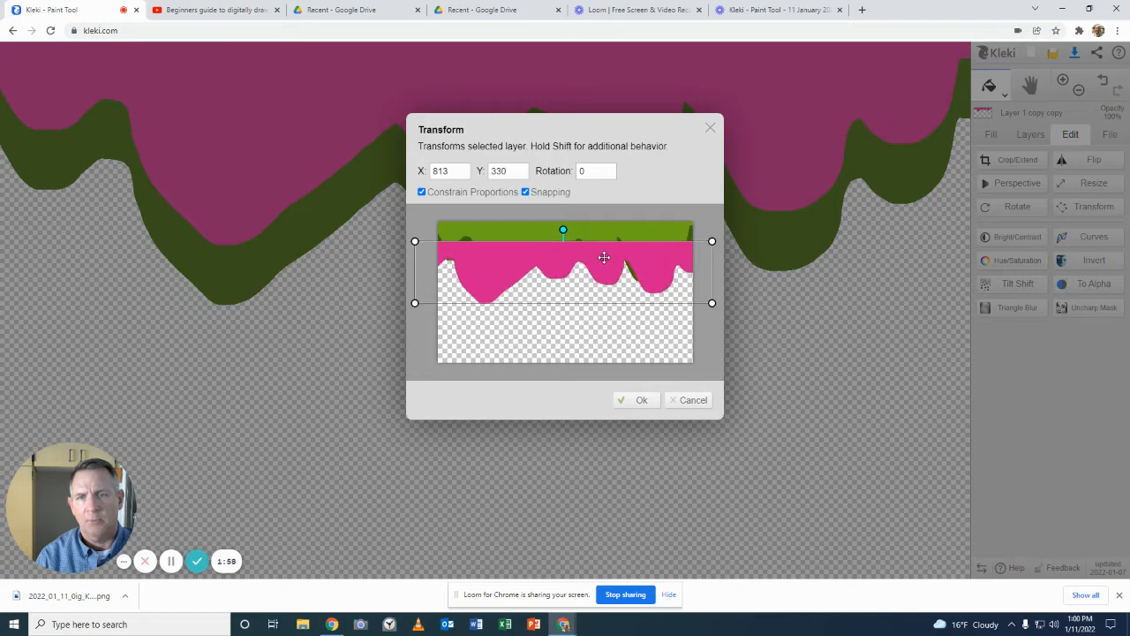
left_click(644, 399)
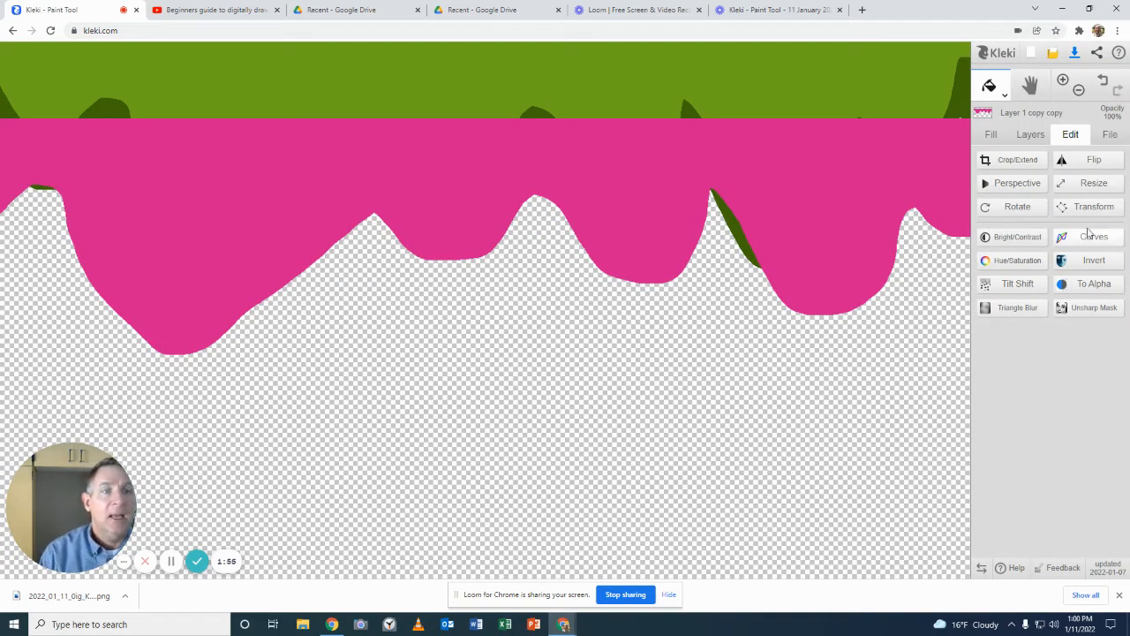
left_click(1030, 135)
left_click_drag(1040, 207, 1038, 256)
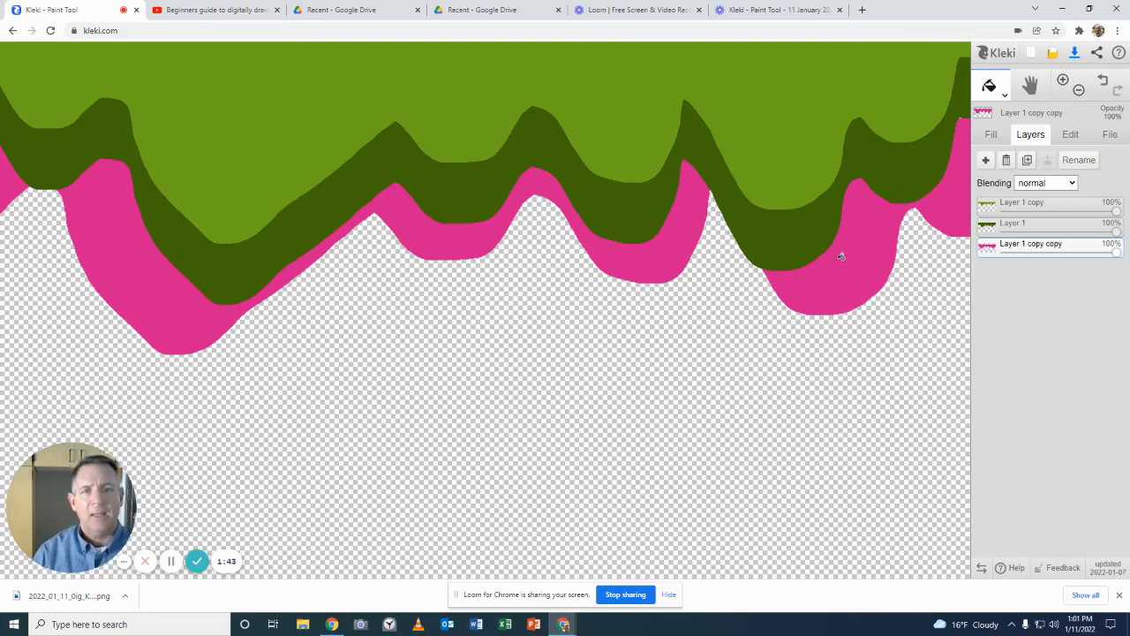
Step: Set up the blending brush with a dark pink colour, size 23, opacity 45 and blending 69
left_click(1001, 88)
left_click(993, 121)
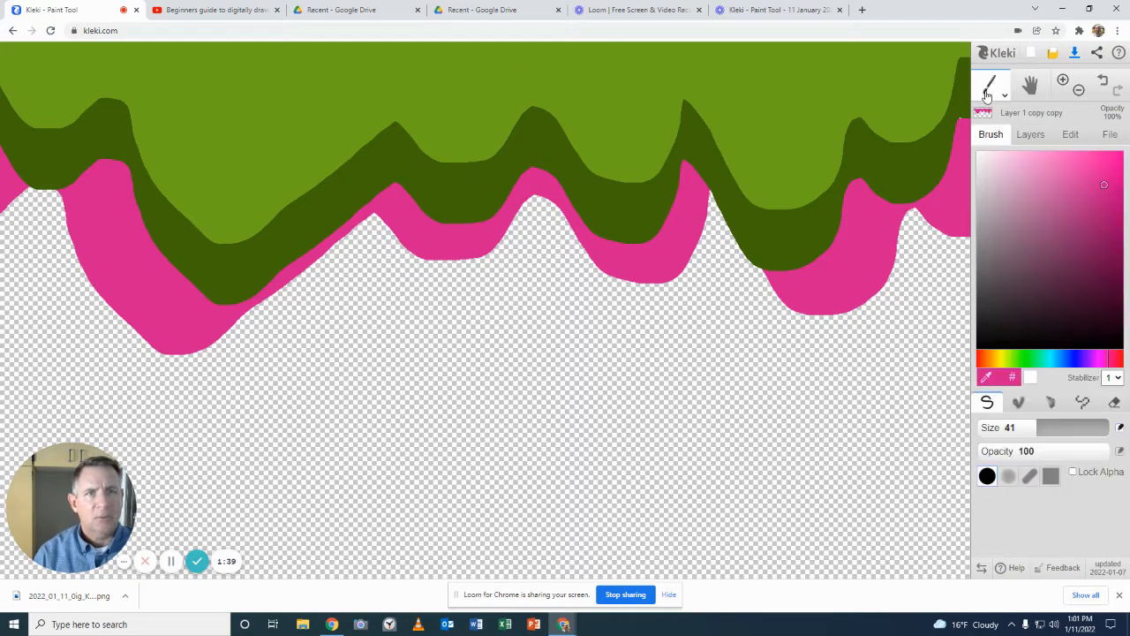
left_click(1019, 403)
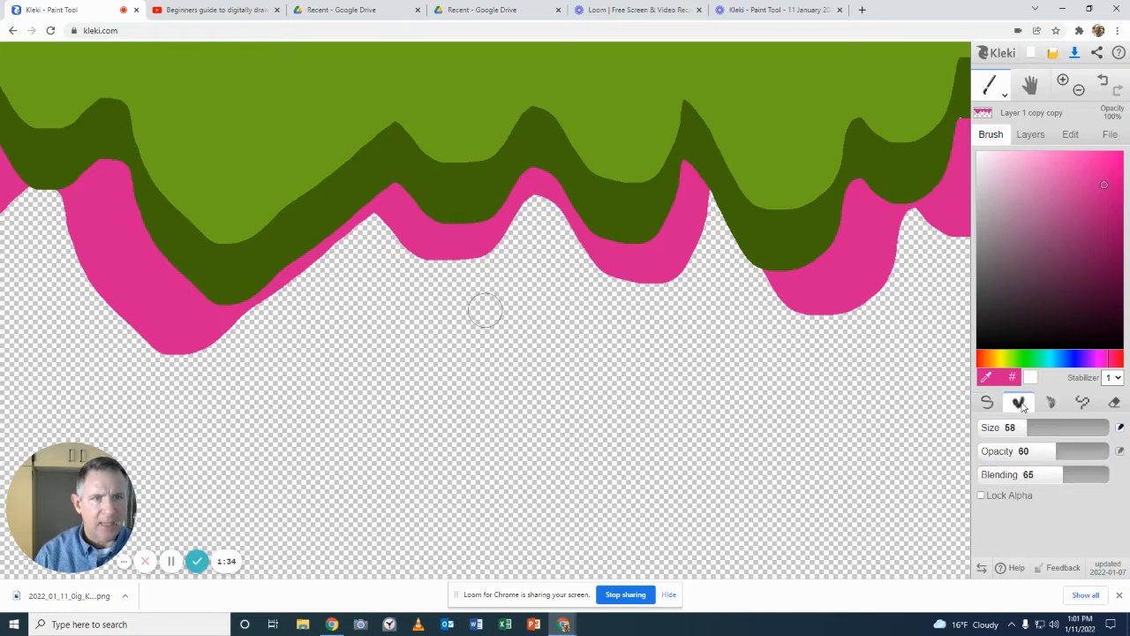
left_click(1093, 252)
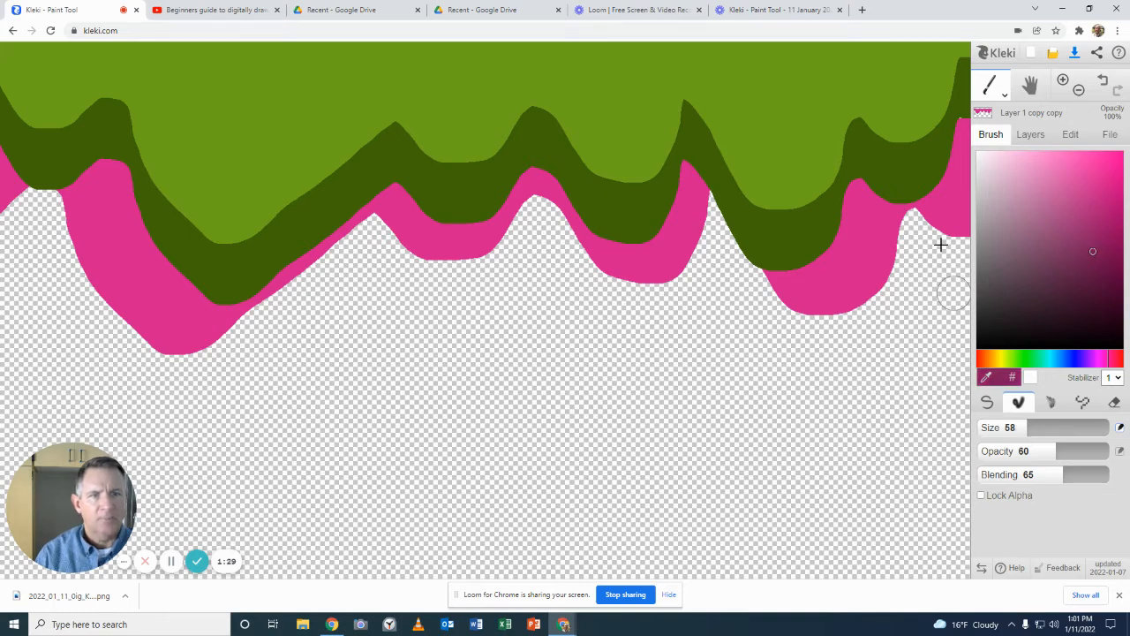
mouse_move(1029, 425)
left_mouse_down()
mouse_move(1009, 427)
mouse_move(1069, 475)
left_mouse_up()
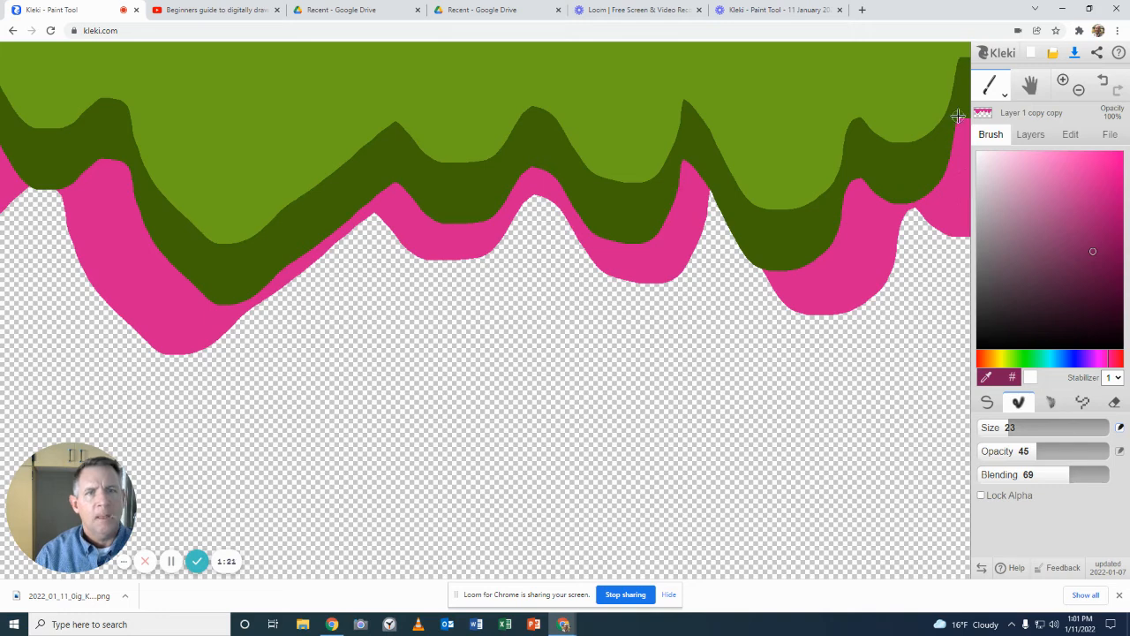
Step: Paint dark pink shadows on the pink layer along the lower edge of the dark green slime, from the right edge to the large left drip
mouse_move(963, 121)
left_mouse_down()
mouse_move(947, 171)
mouse_move(915, 203)
left_mouse_up()
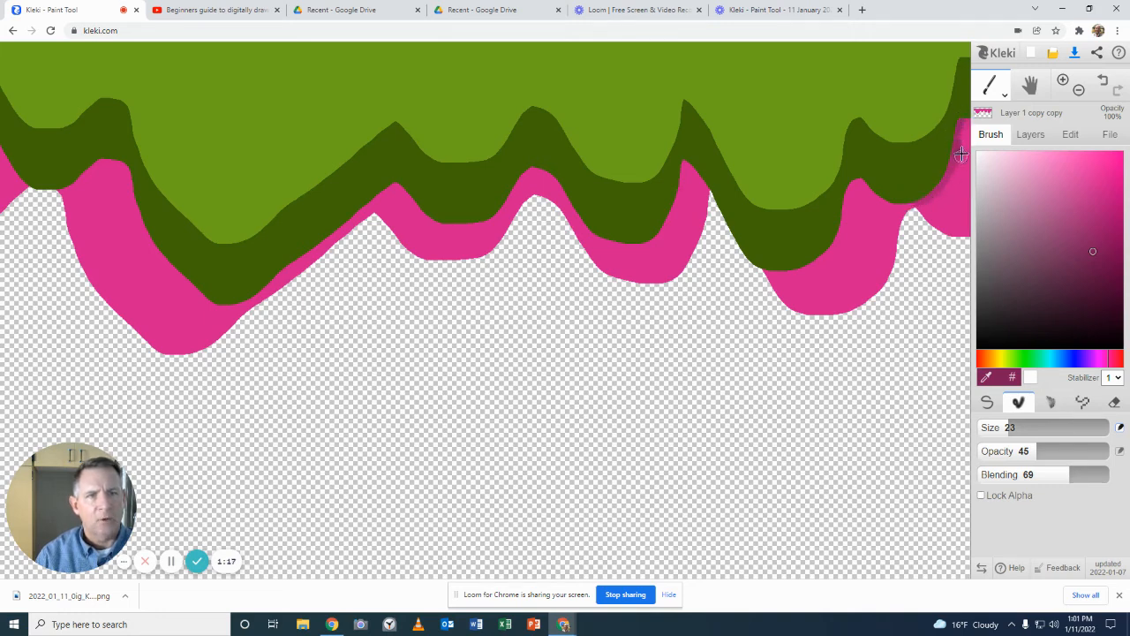
left_click_drag(958, 136, 967, 121)
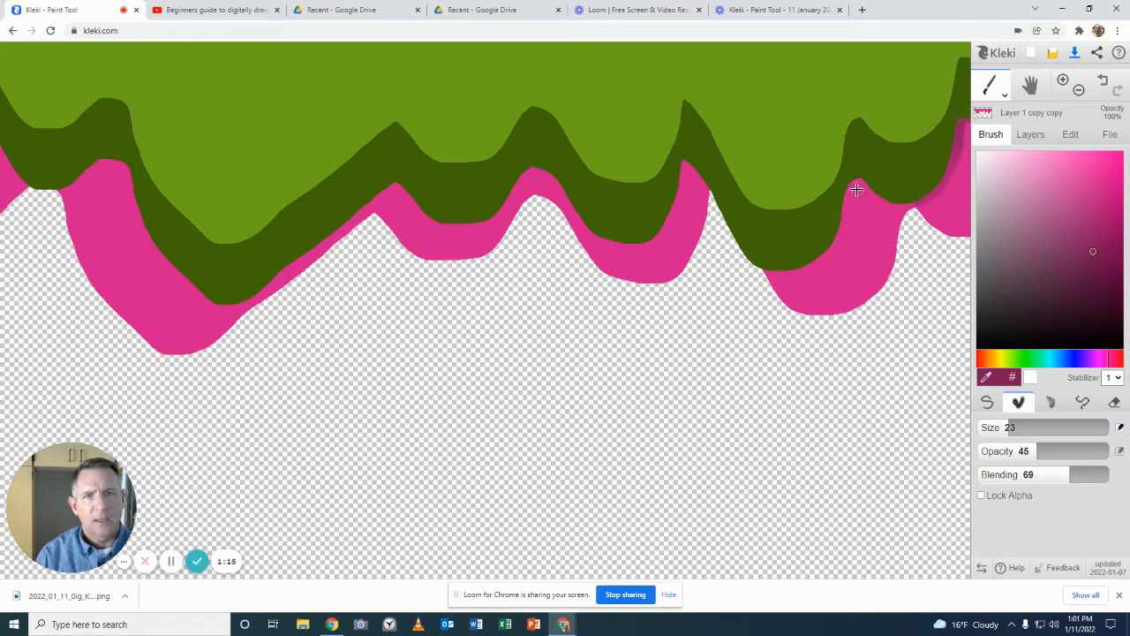
mouse_move(851, 185)
left_mouse_down()
mouse_move(825, 249)
mouse_move(756, 265)
left_mouse_up()
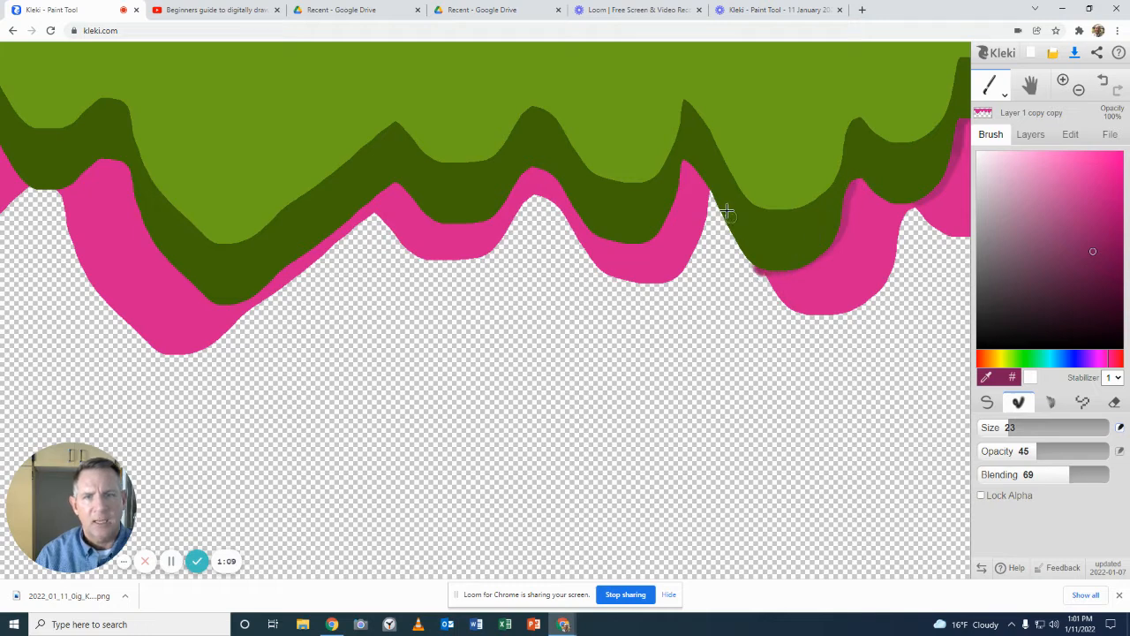
mouse_move(684, 165)
left_mouse_down()
mouse_move(667, 215)
mouse_move(641, 243)
left_mouse_up()
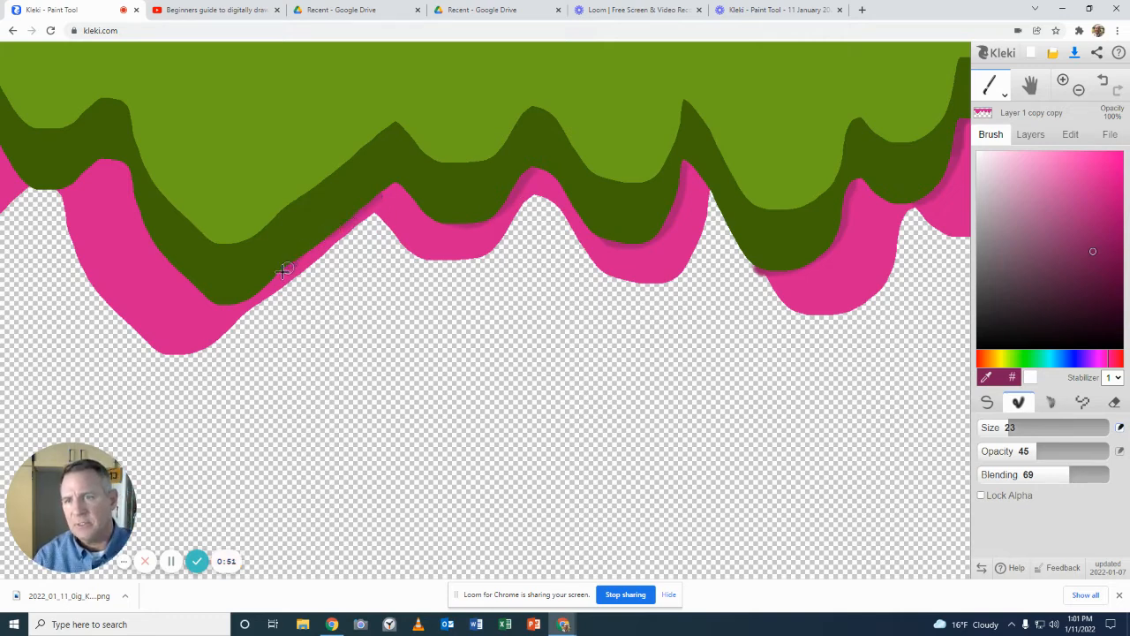
left_click_drag(283, 272, 237, 299)
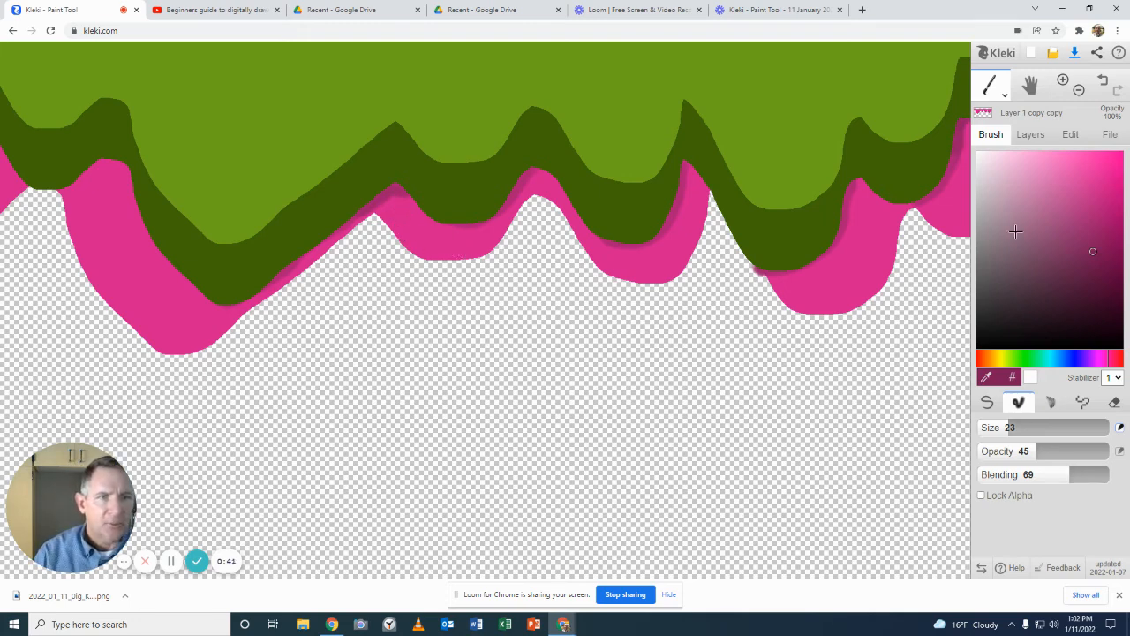
Step: Paint soft pale pink highlights on the lower right curves of the two right-hand pink drips, enlarging the brush to size 71
left_click(1007, 183)
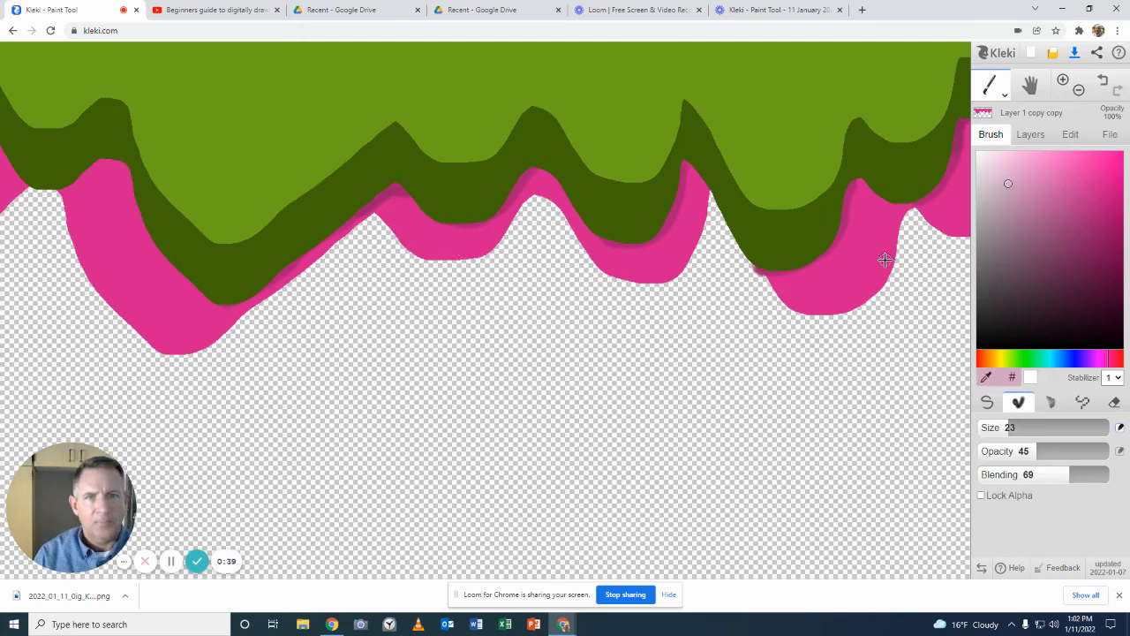
left_click_drag(884, 255, 878, 284)
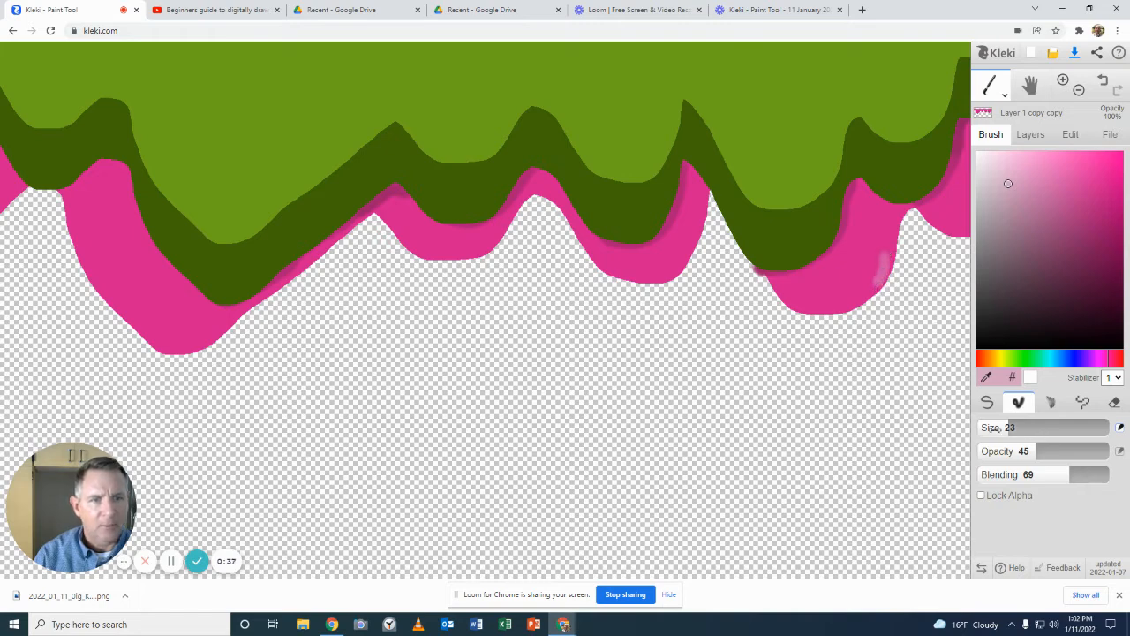
left_click_drag(992, 427, 1034, 427)
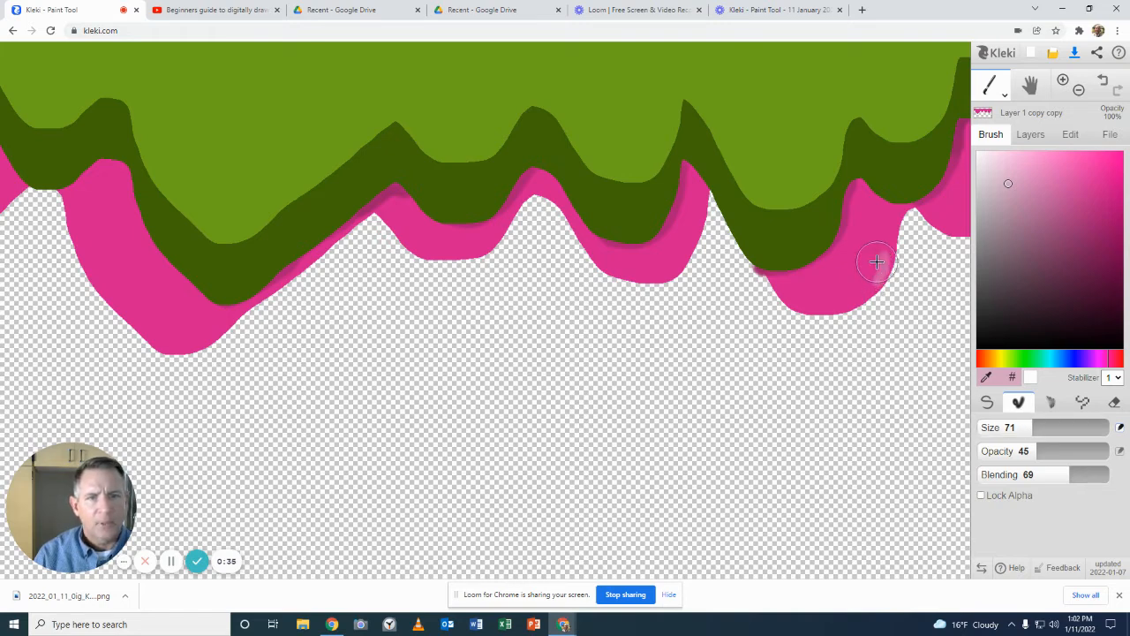
left_click_drag(877, 262, 815, 303)
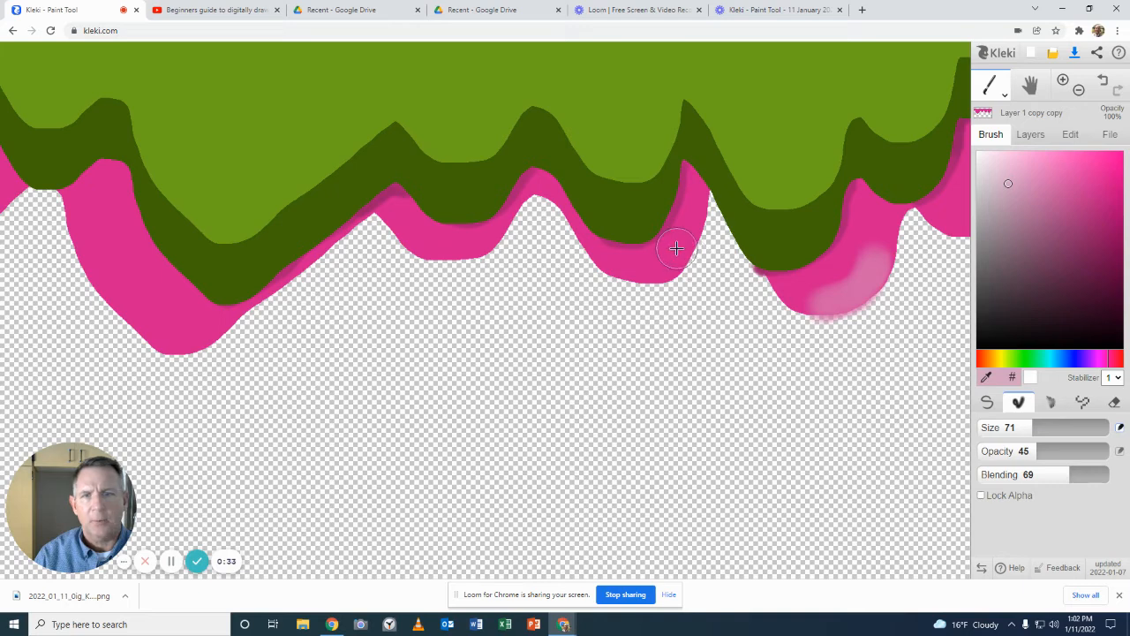
left_click_drag(676, 248, 644, 270)
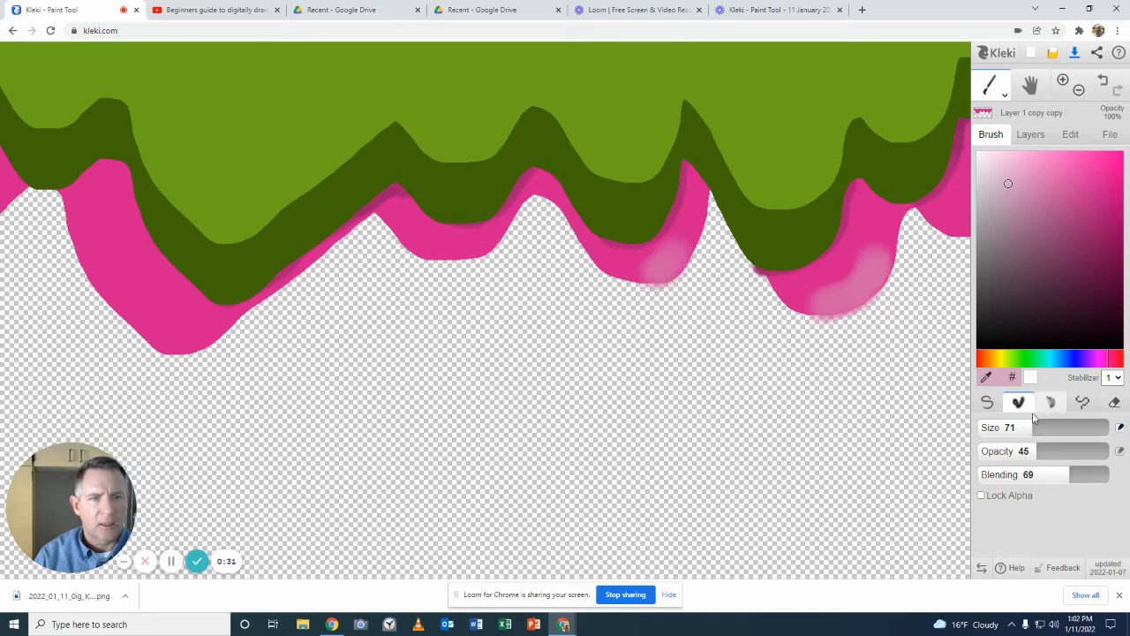
Step: Add small, paler pink glints inside the highlights of both drips with the brush at size 26
left_click_drag(1031, 427, 995, 427)
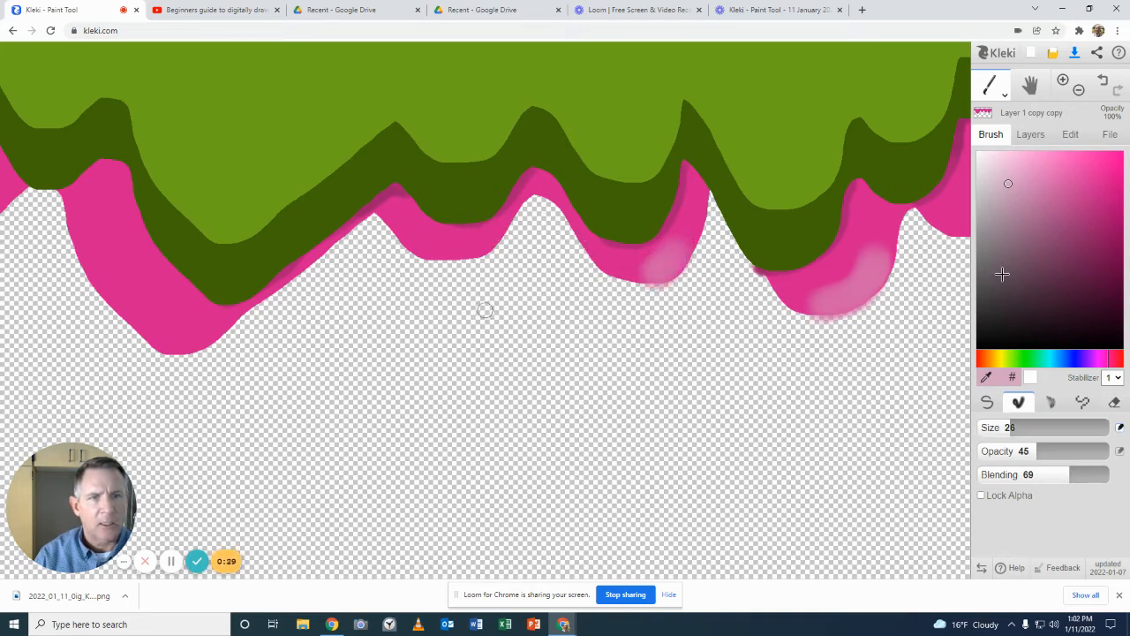
left_click(991, 175)
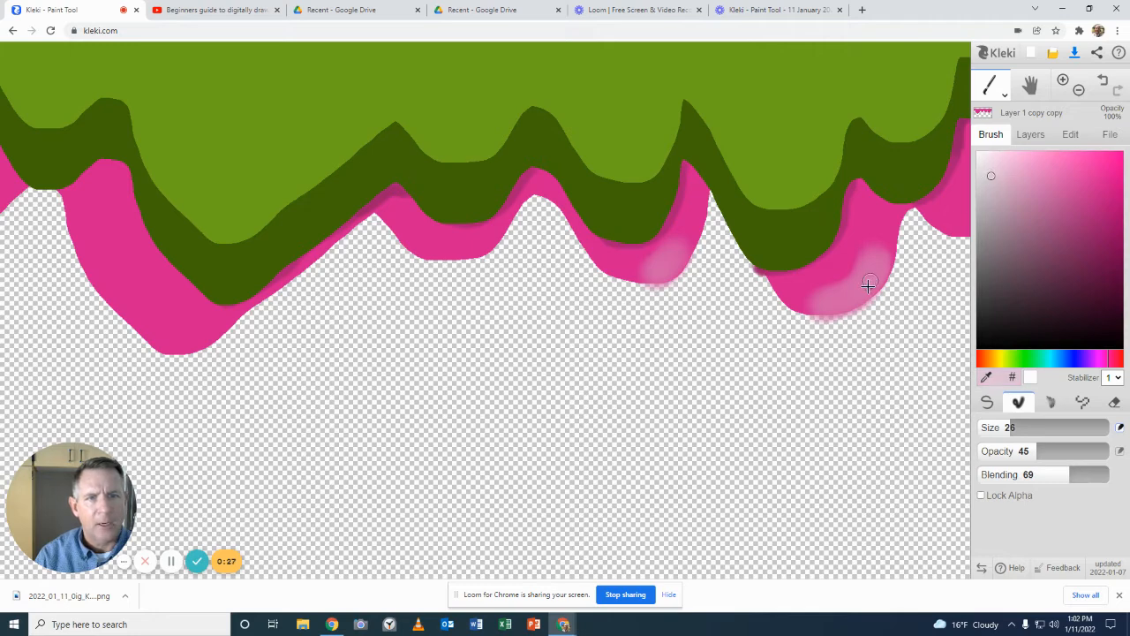
left_click_drag(868, 285, 848, 293)
left_click_drag(691, 267, 644, 281)
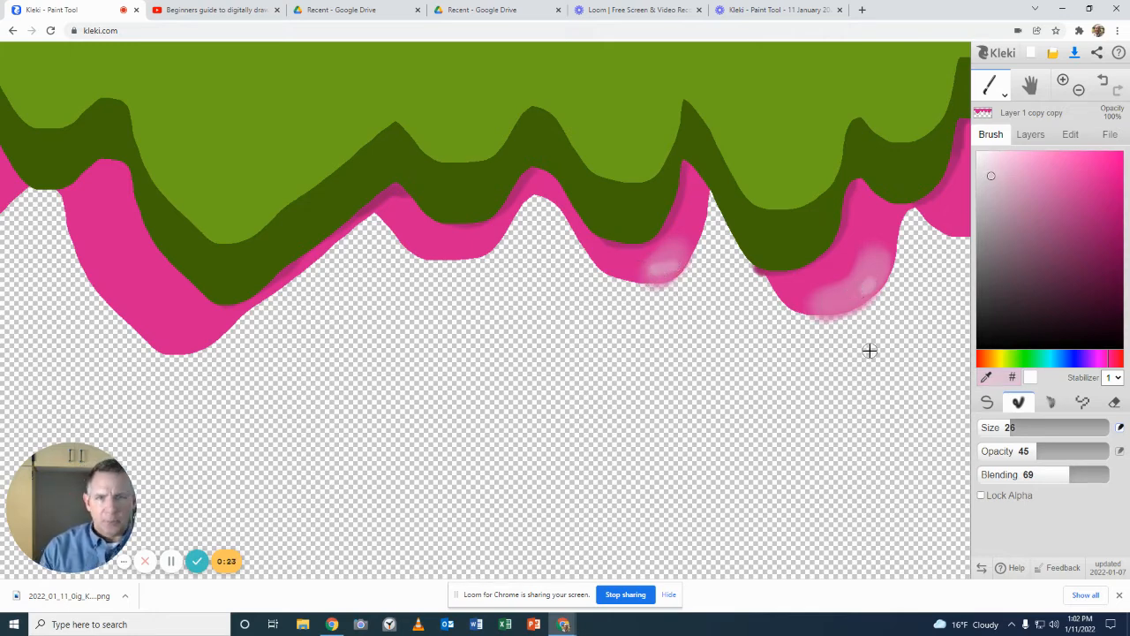
Step: Erase the highlight paint spilling past the bottom edge of the rightmost large pink drip, using the size 18 eraser
left_click(1114, 401)
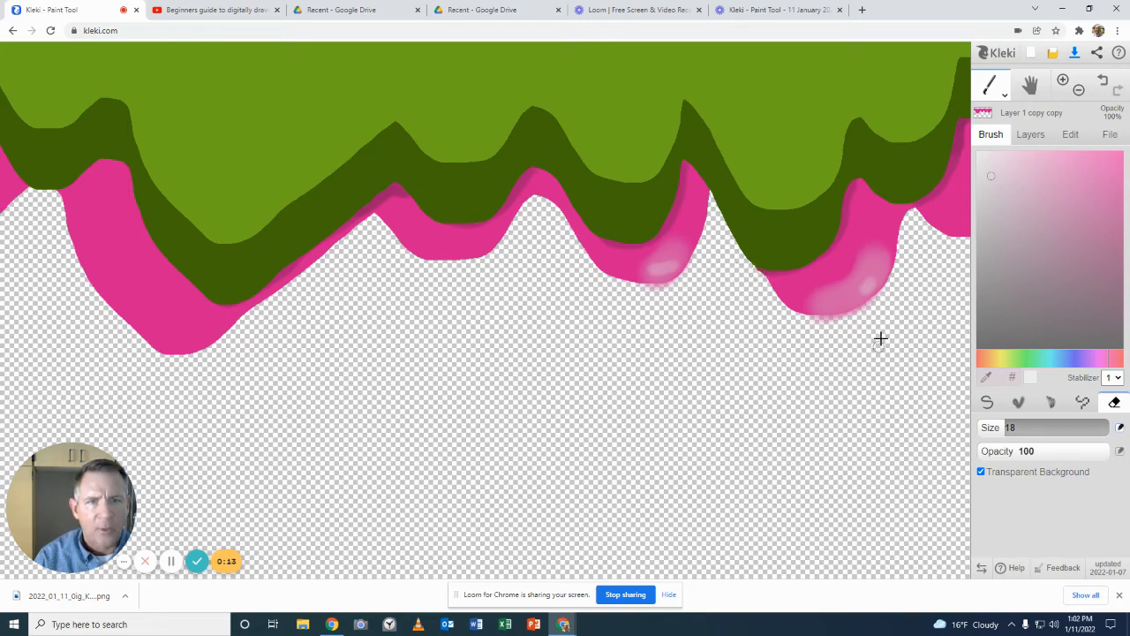
left_click_drag(862, 310, 819, 318)
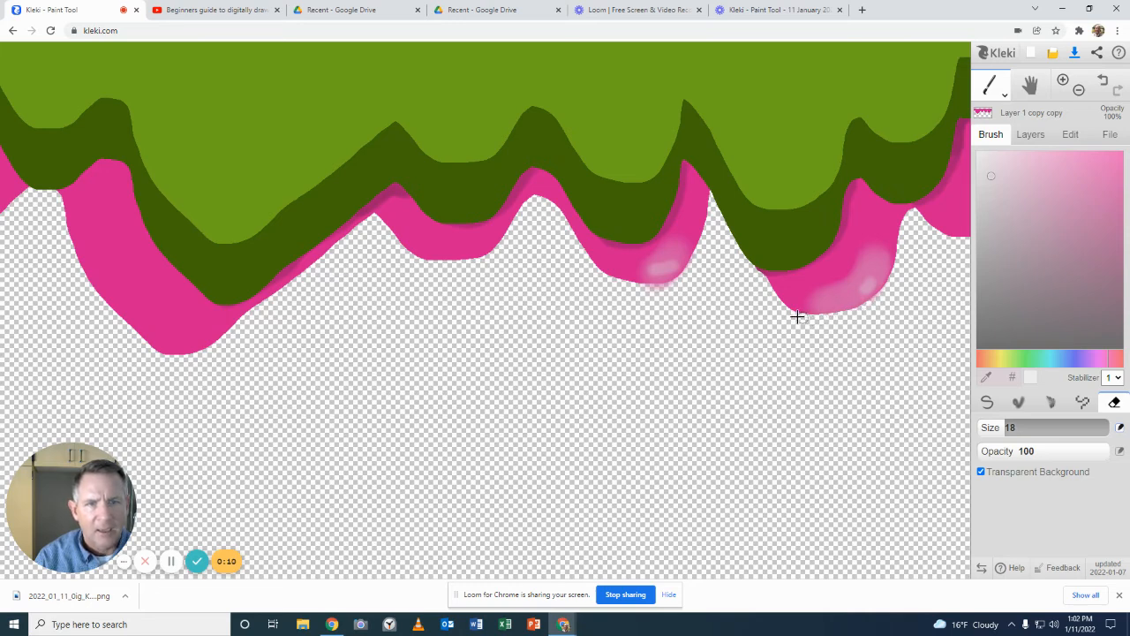